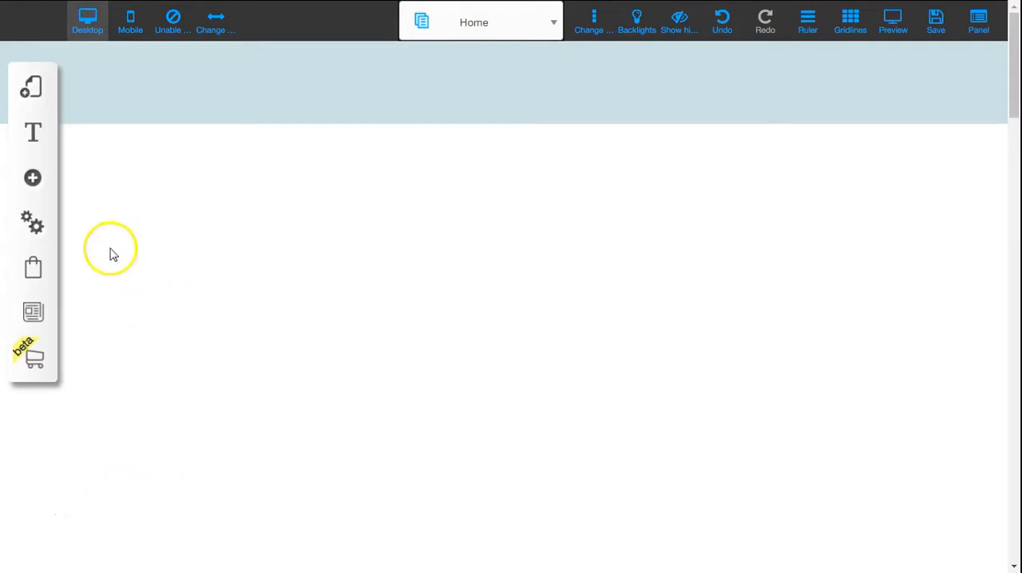
# - Add a borderless Image Slides element from the Gallery elements to the Home page
pyautogui.click(39, 184)
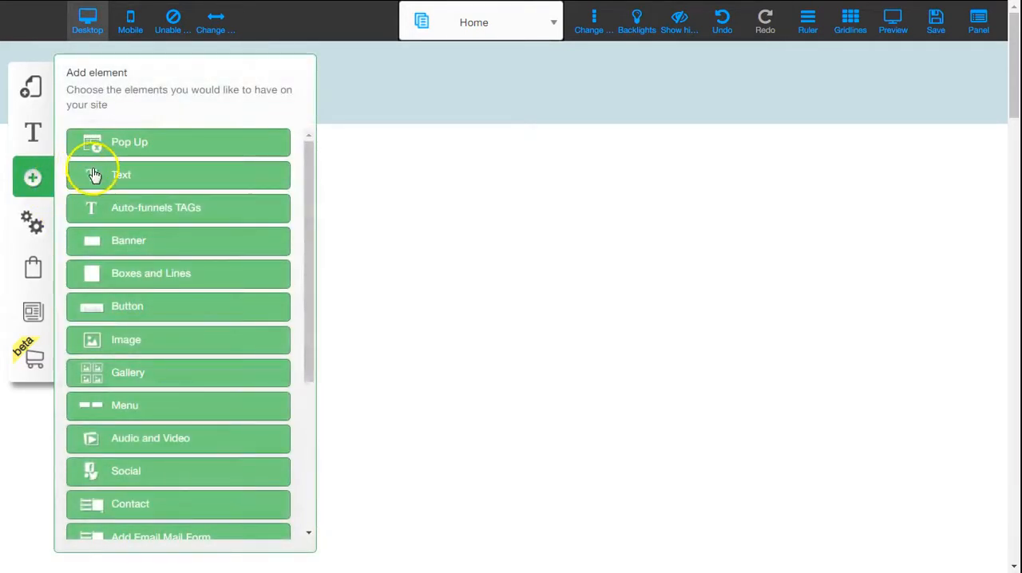
pyautogui.click(135, 374)
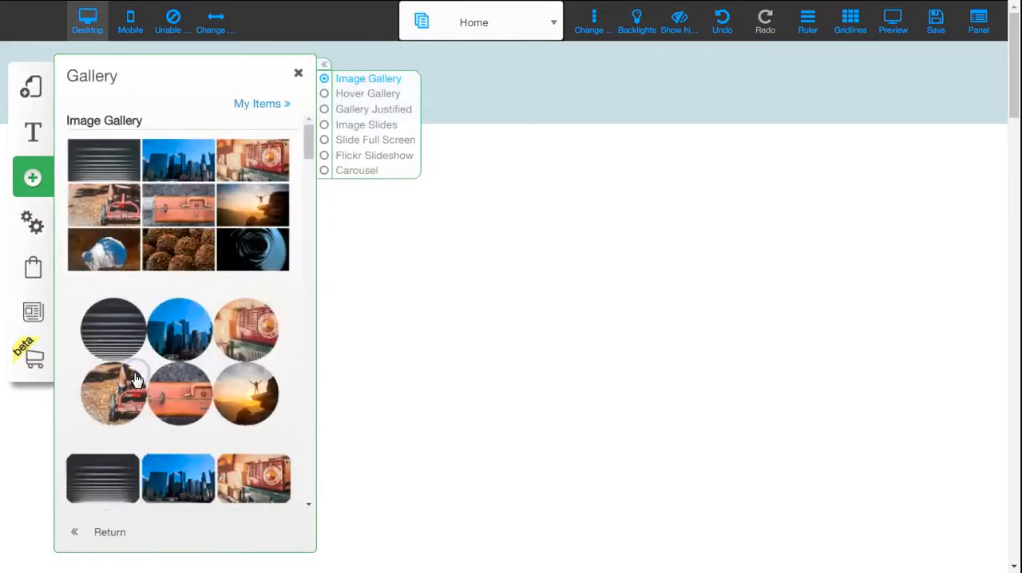
pyautogui.click(373, 131)
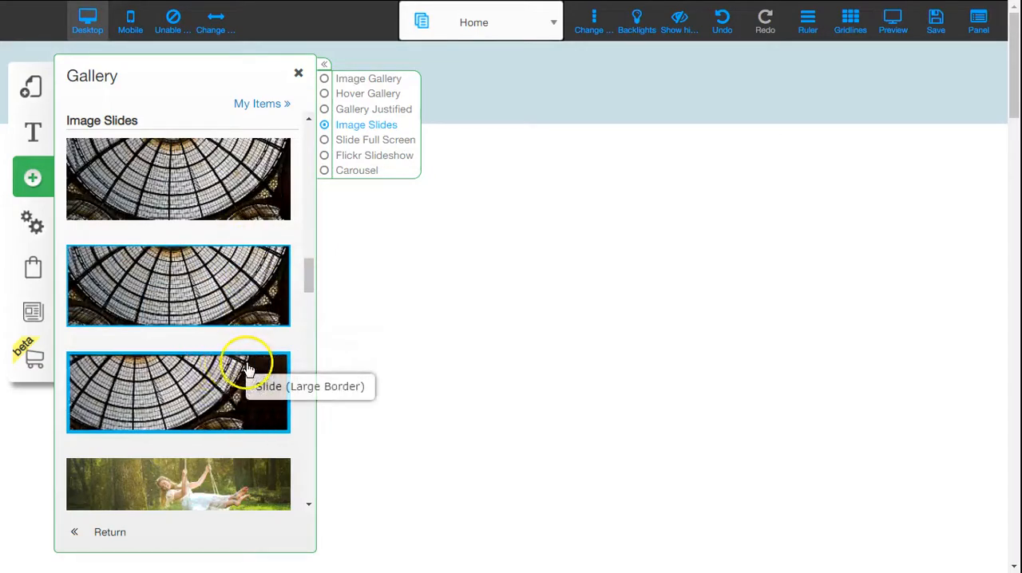
pyautogui.click(253, 179)
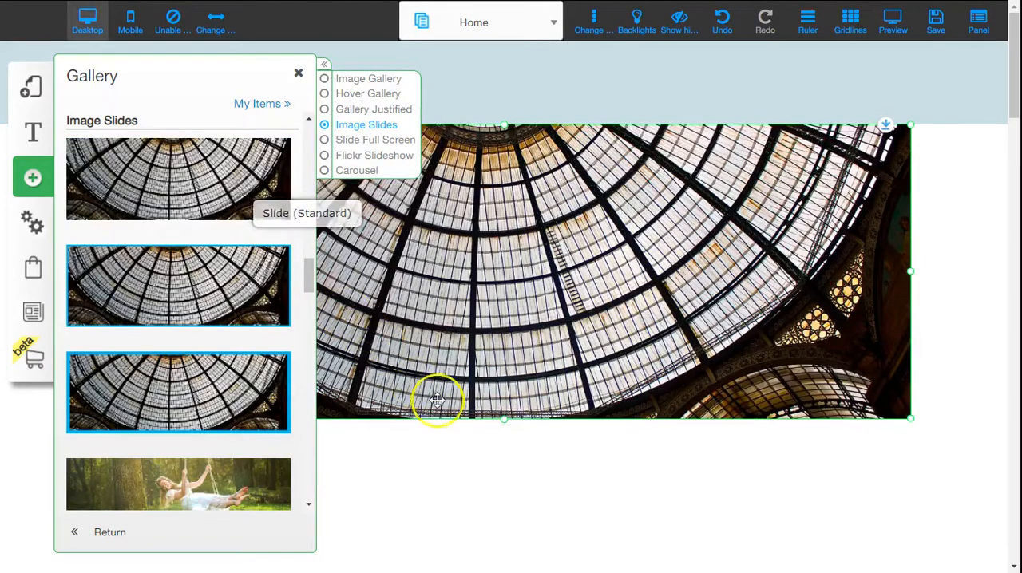
pyautogui.click(524, 462)
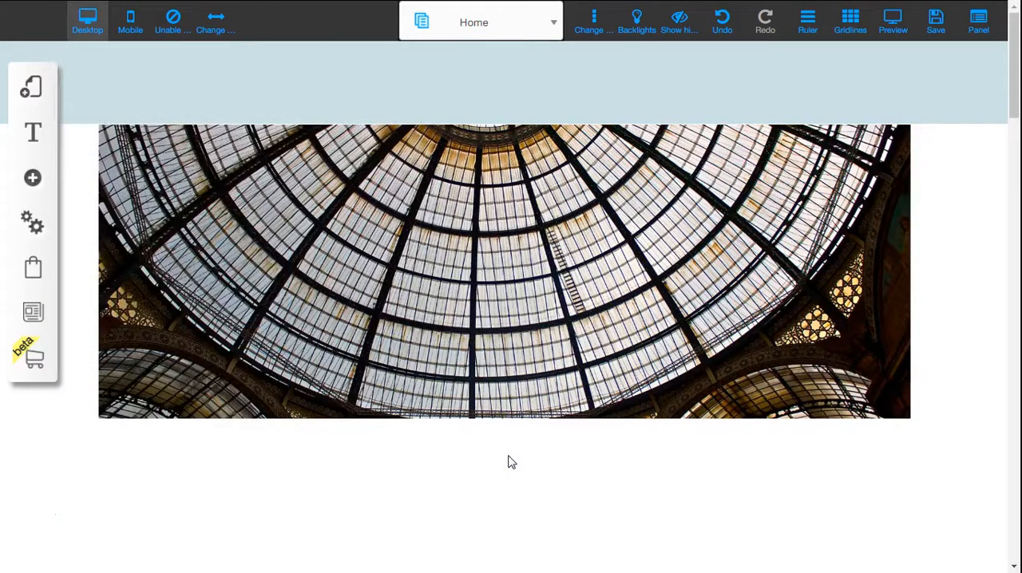
# - Move the image slideshow down, clear of the header band, and widen it towards the page's right edge
pyautogui.click(598, 186)
pyautogui.moveTo(587, 186); pyautogui.dragTo(589, 232)
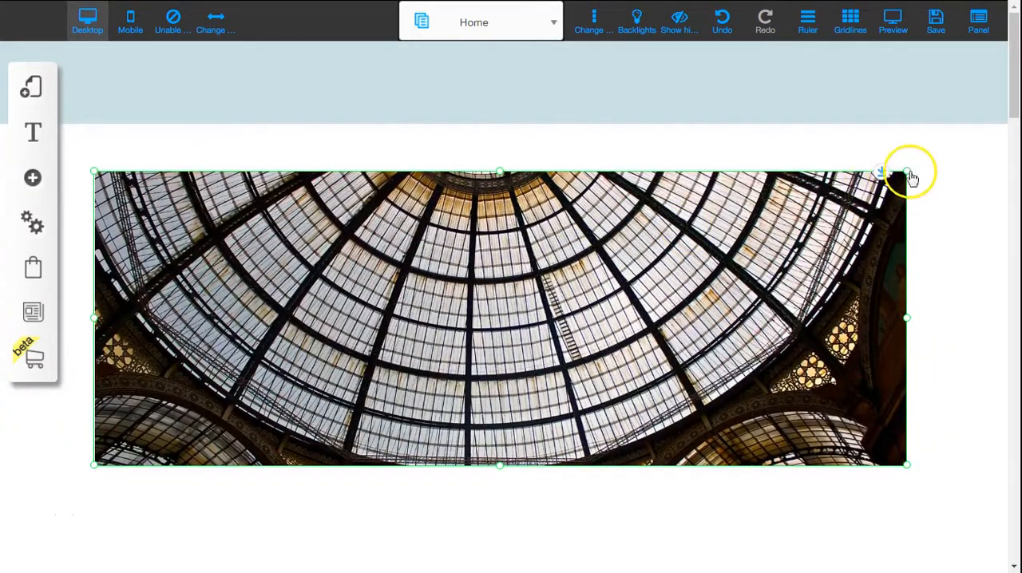
pyautogui.moveTo(906, 175); pyautogui.dragTo(968, 180)
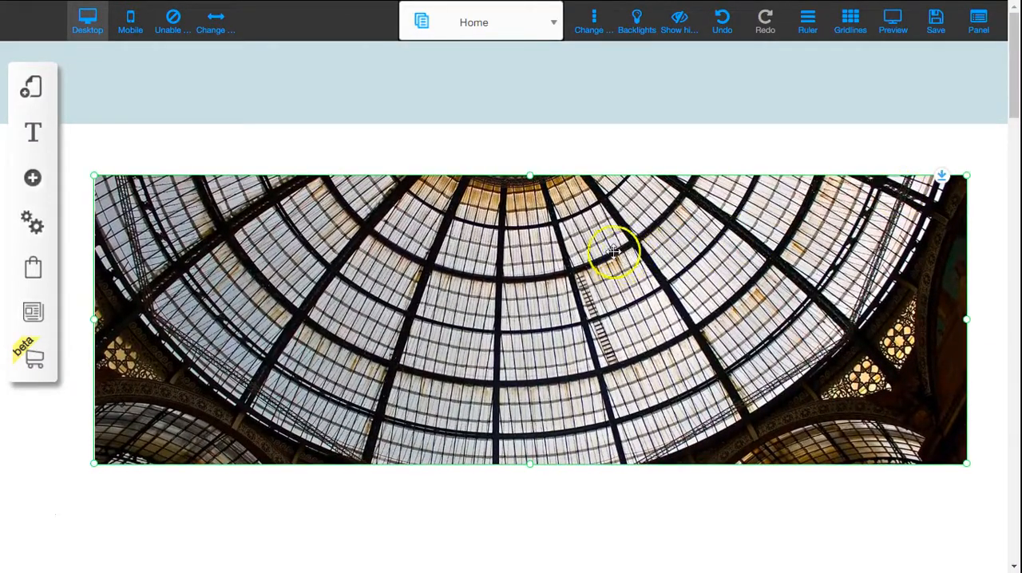
# - Open the slideshow's configuration and set its transition effect to Stack
pyautogui.click(562, 235)
pyautogui.click(517, 186)
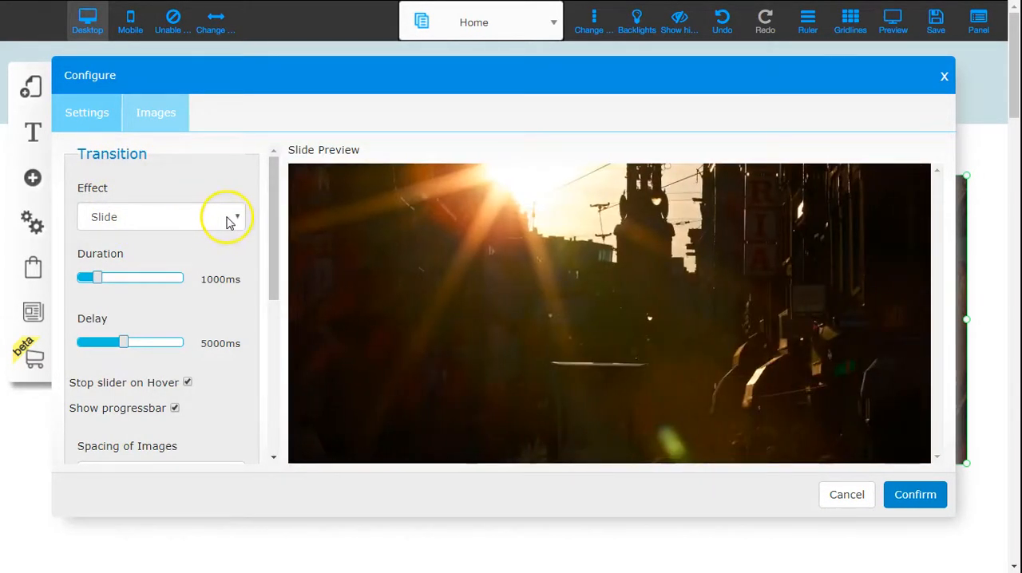
pyautogui.click(227, 218)
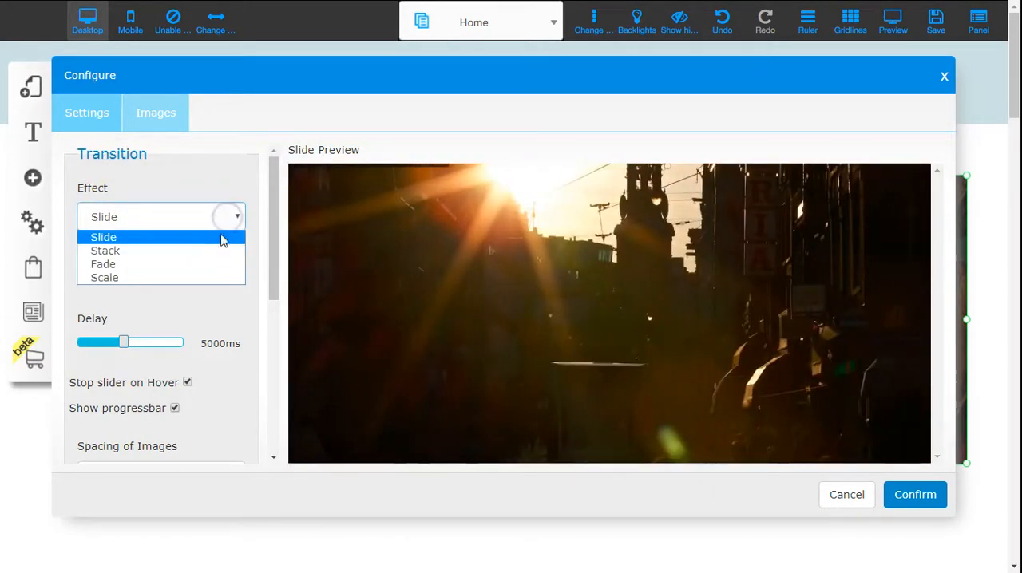
pyautogui.click(213, 253)
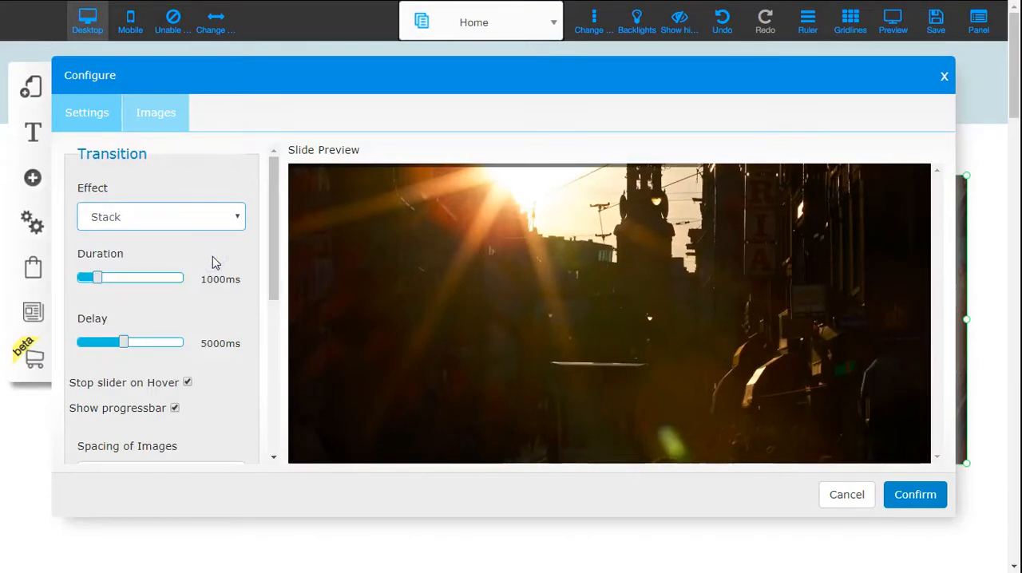
# - Set the transition duration to 2934 ms and the delay to 1600 ms, keeping Stop slider on Hover enabled
pyautogui.moveTo(97, 286)
pyautogui.mouseDown()
pyautogui.moveTo(134, 281)
pyautogui.moveTo(112, 283)
pyautogui.mouseUp()
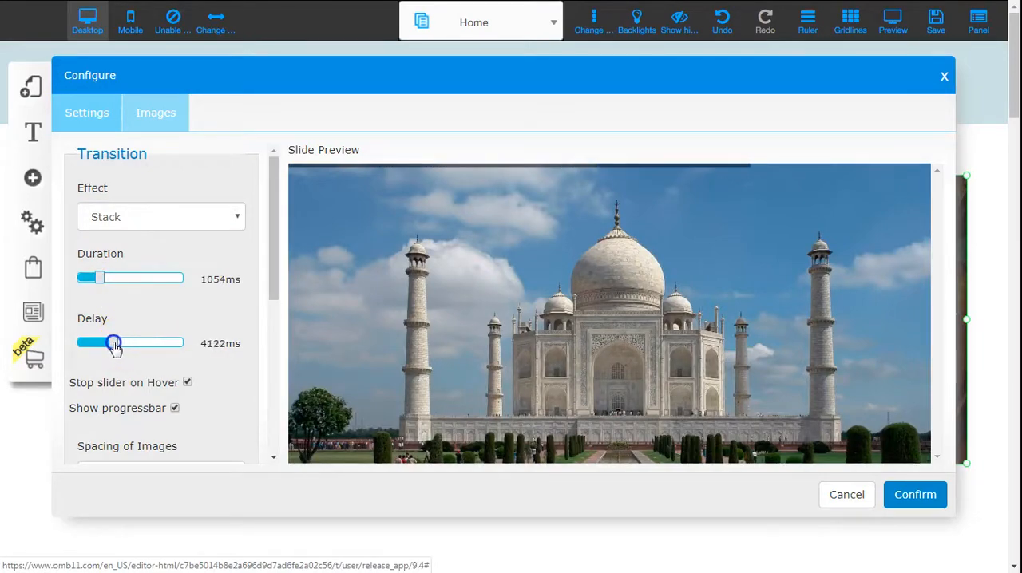
pyautogui.moveTo(105, 279); pyautogui.dragTo(102, 281)
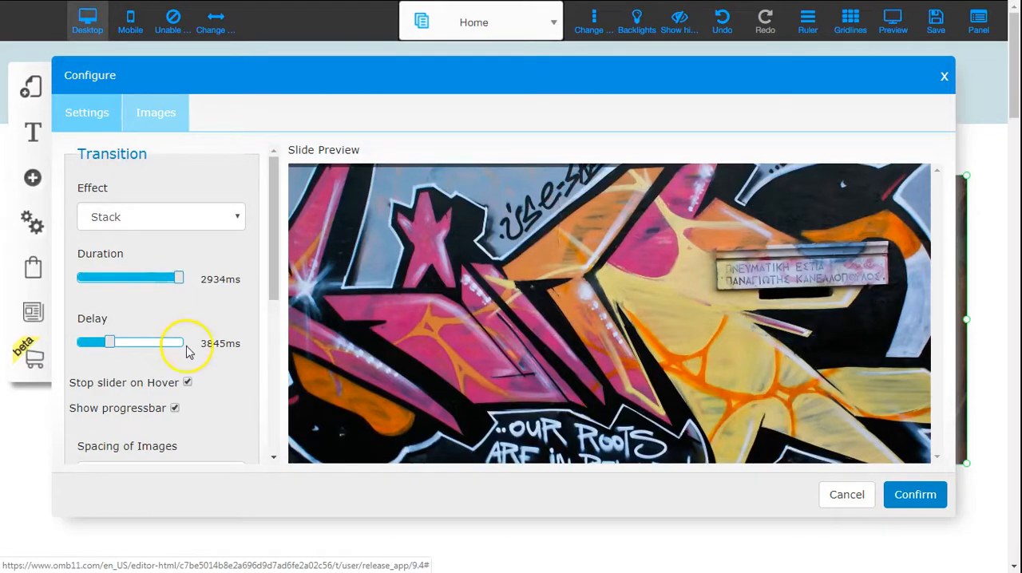
pyautogui.moveTo(107, 345); pyautogui.dragTo(86, 346)
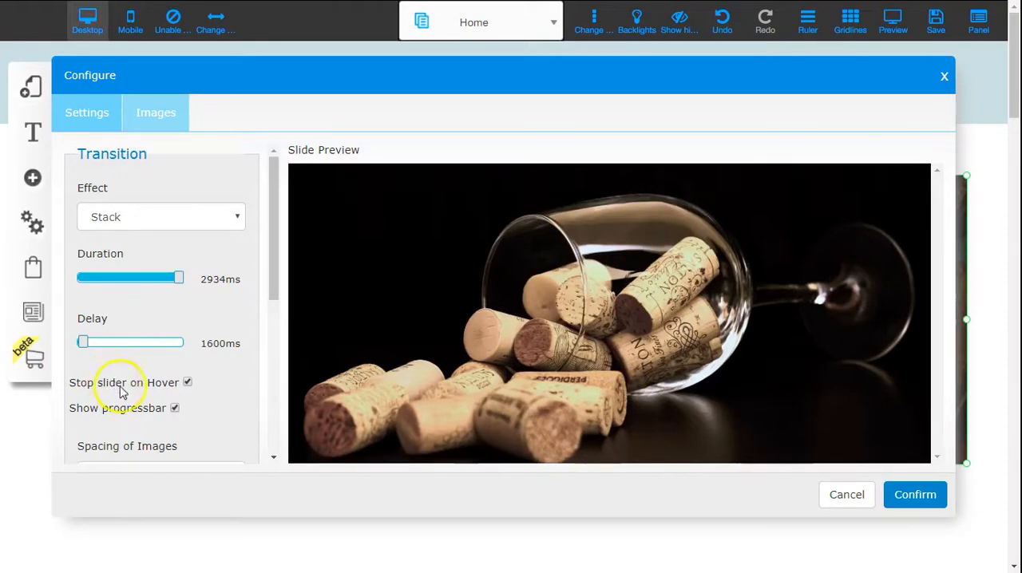
pyautogui.click(187, 384)
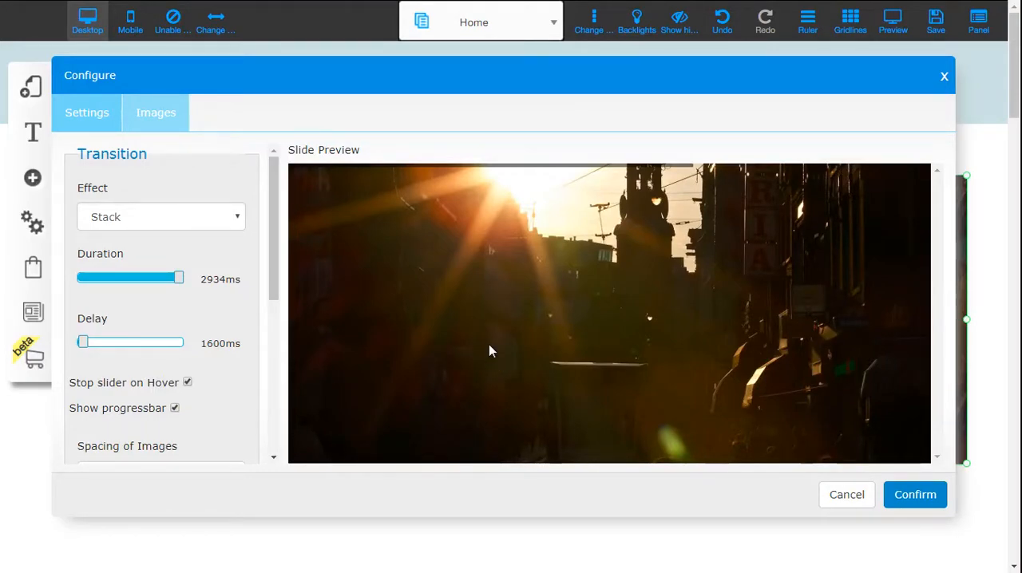
pyautogui.click(440, 342)
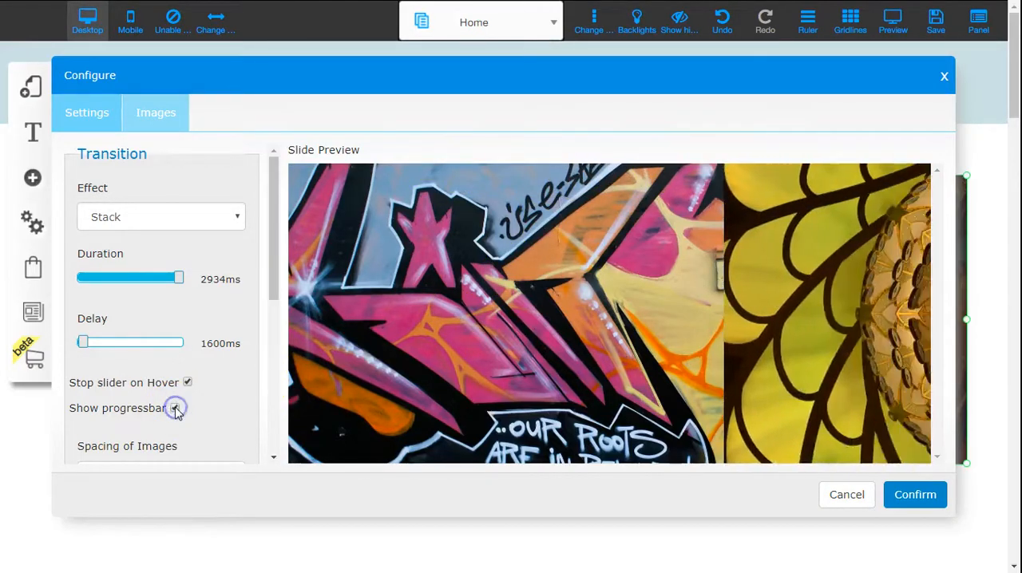
# - Try the With Space option for the spacing of images, and restore it to Spacing Default
pyautogui.moveTo(274, 269); pyautogui.dragTo(279, 364)
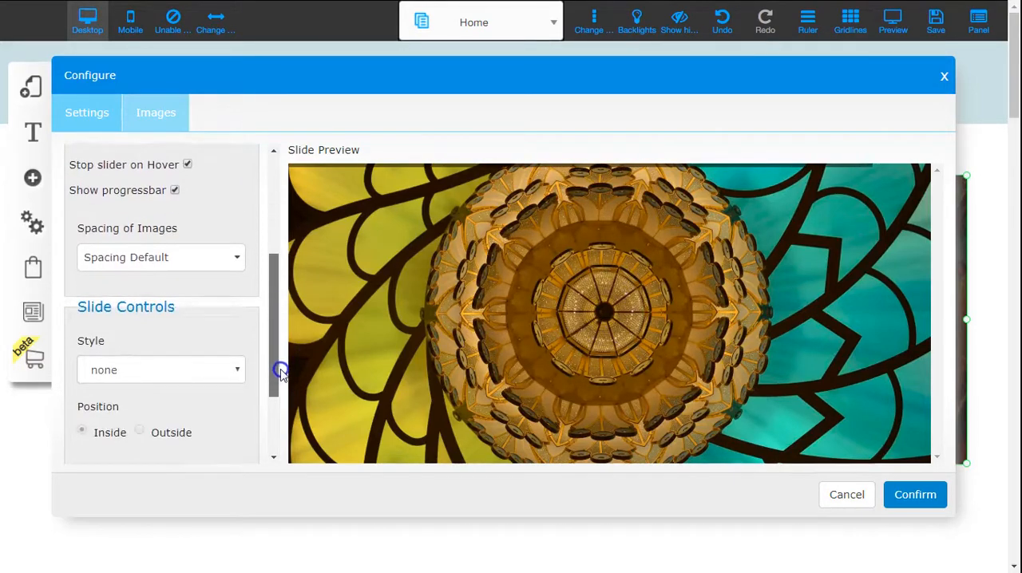
pyautogui.click(226, 256)
pyautogui.click(181, 318)
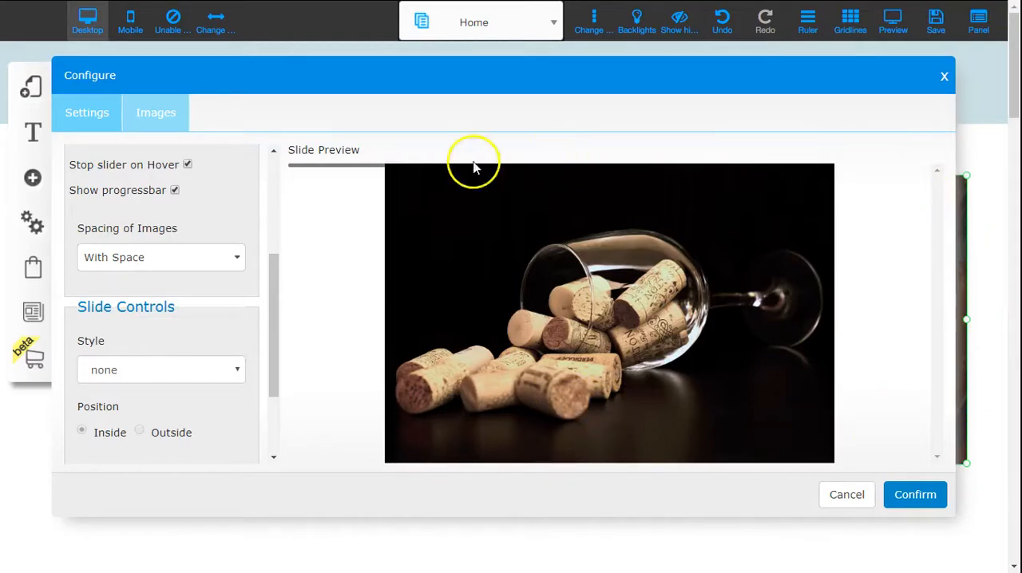
pyautogui.click(201, 368)
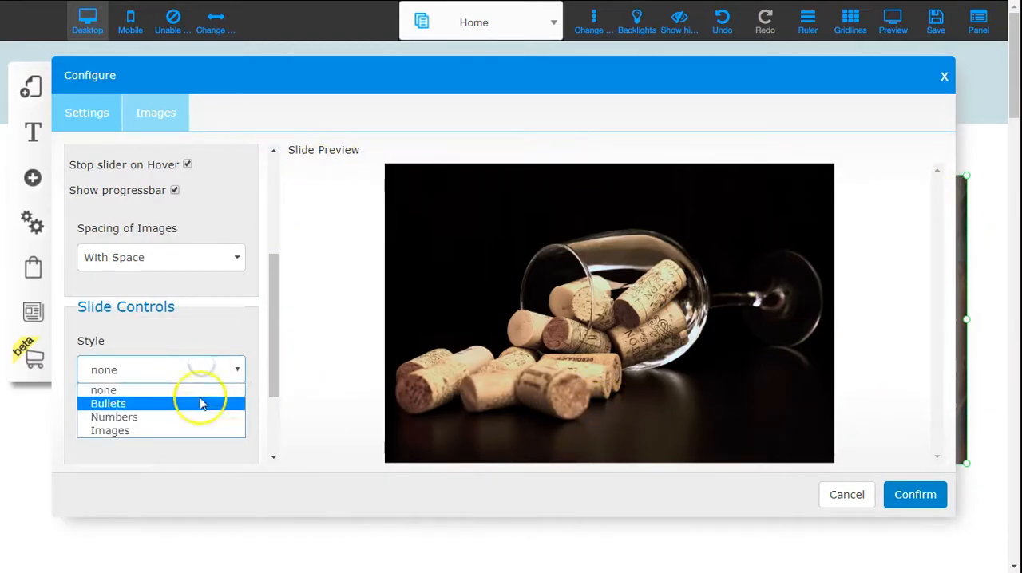
pyautogui.click(200, 259)
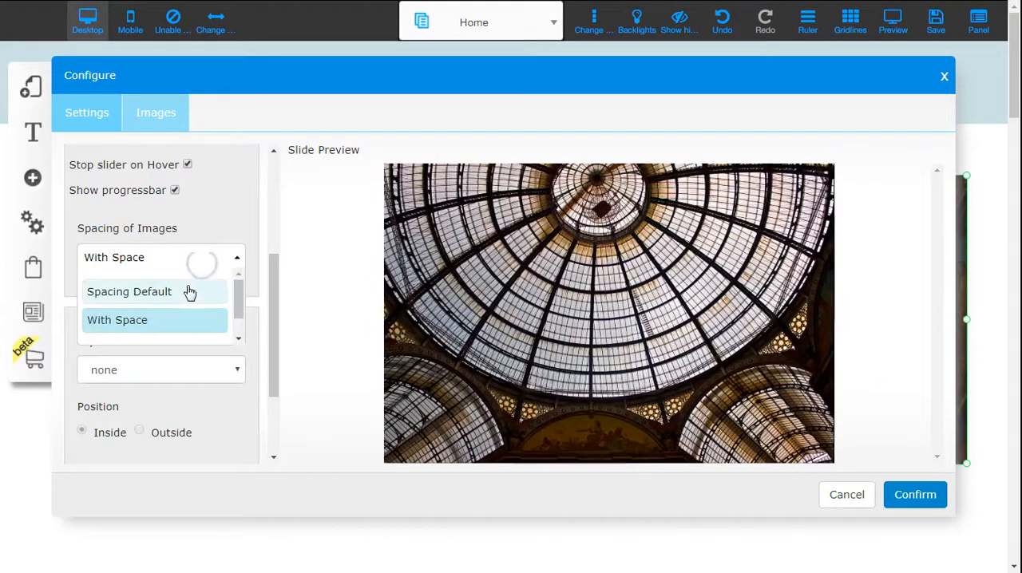
pyautogui.click(187, 290)
# - Set the slide controls style to Bullets and jump to the second slide in the preview
pyautogui.moveTo(273, 343); pyautogui.dragTo(275, 401)
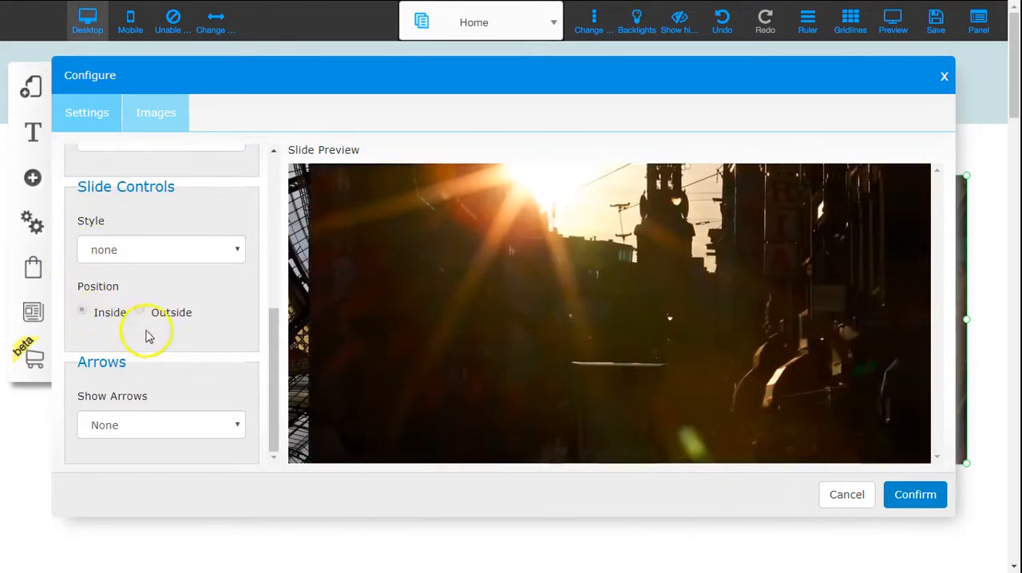
pyautogui.click(231, 254)
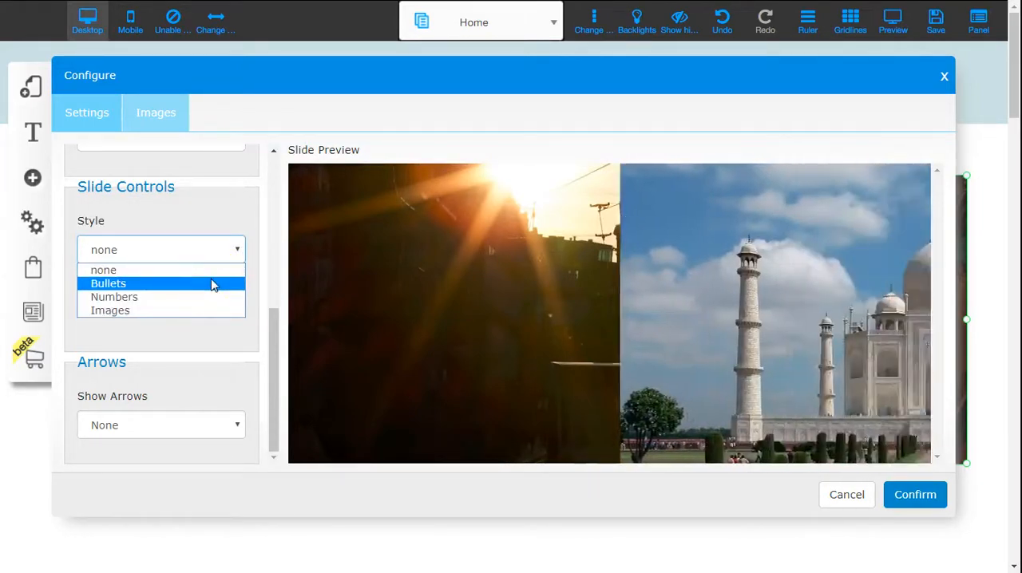
pyautogui.click(210, 282)
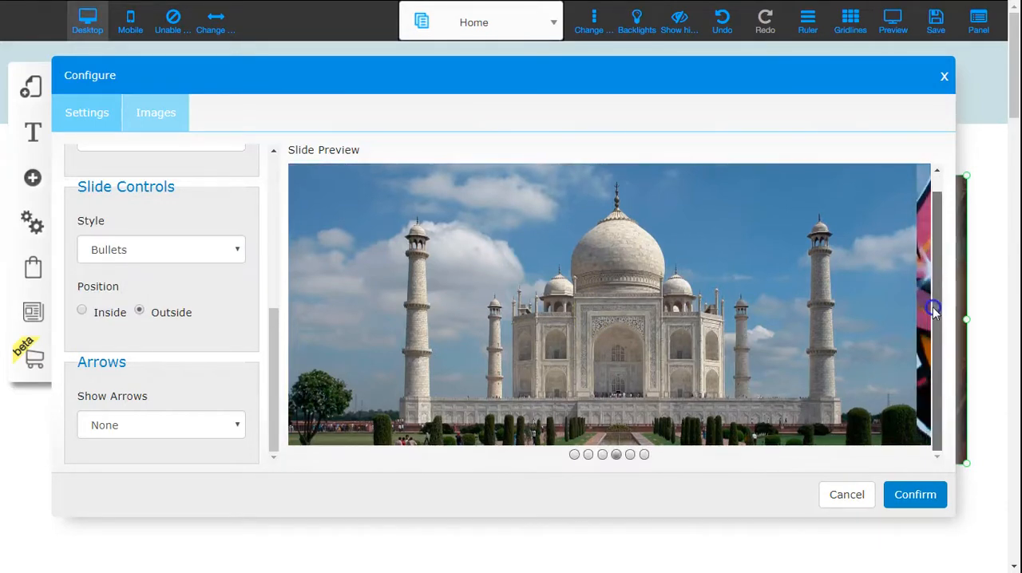
pyautogui.click(589, 455)
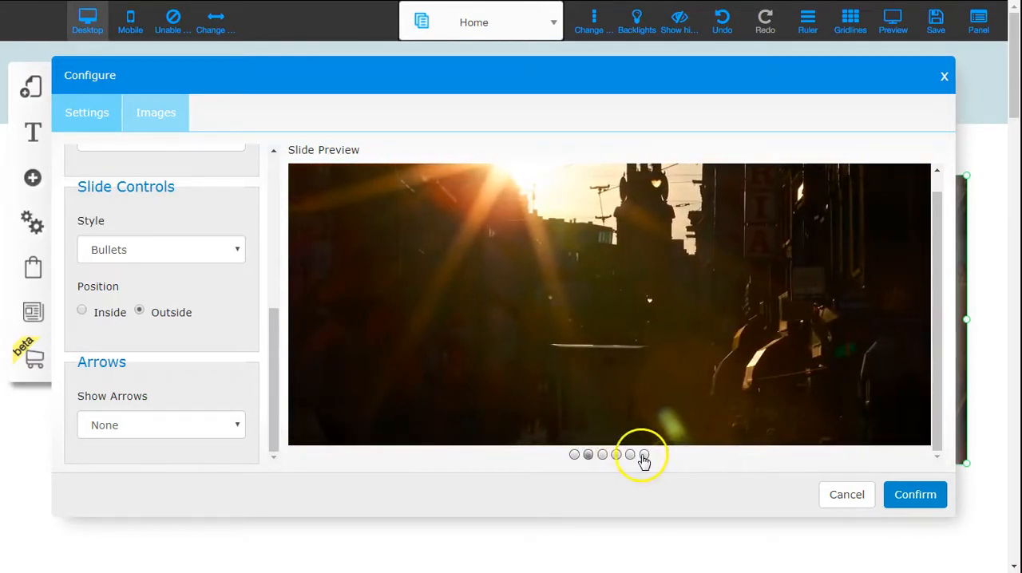
# - Change the slide controls style to Numbers and jump to slide 5 in the preview
pyautogui.click(217, 255)
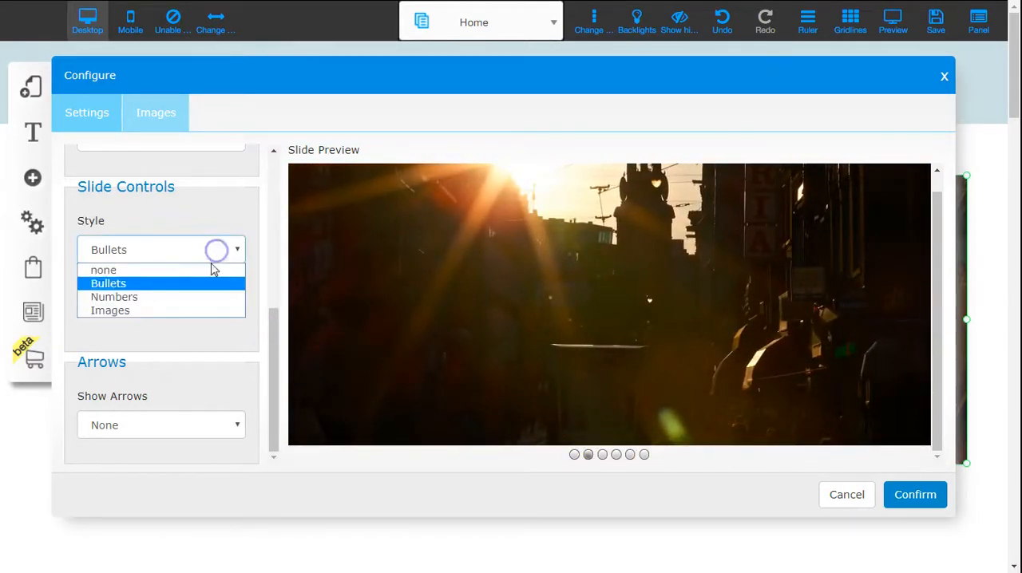
pyautogui.click(203, 297)
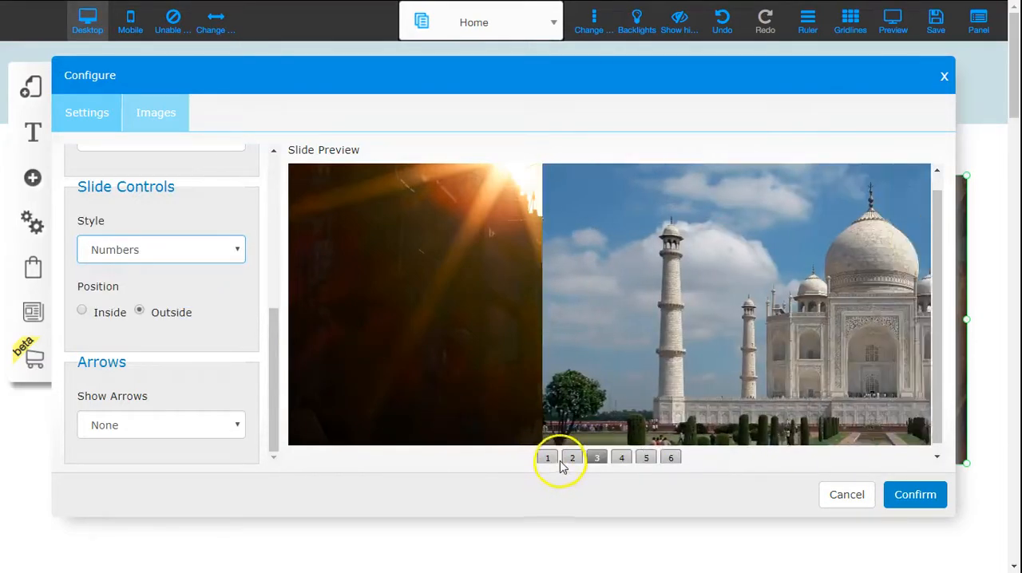
pyautogui.click(645, 458)
# - Set the slide controls style to Images, compare the Inside and Outside positions, and choose Inside
pyautogui.click(125, 250)
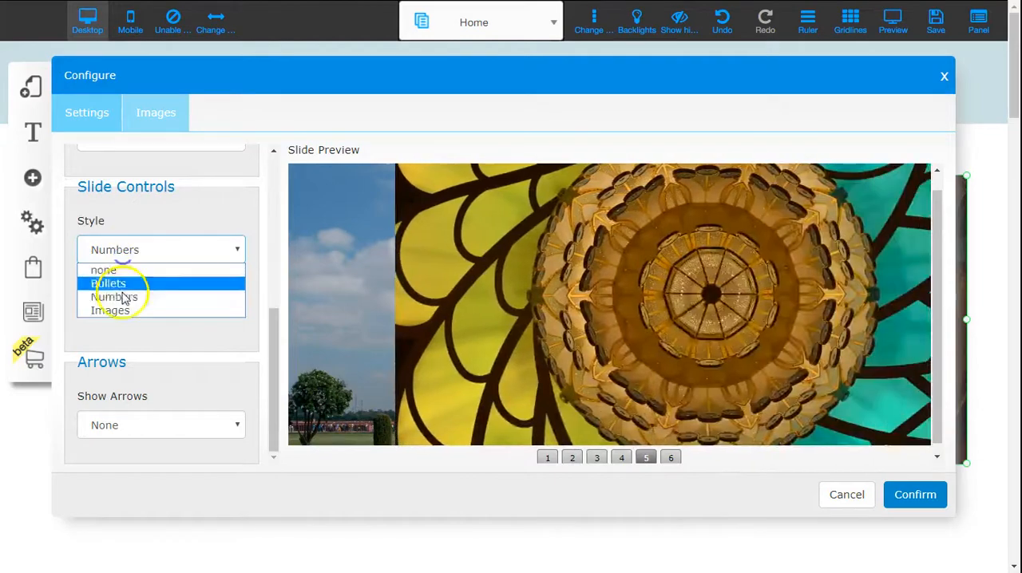
pyautogui.click(121, 311)
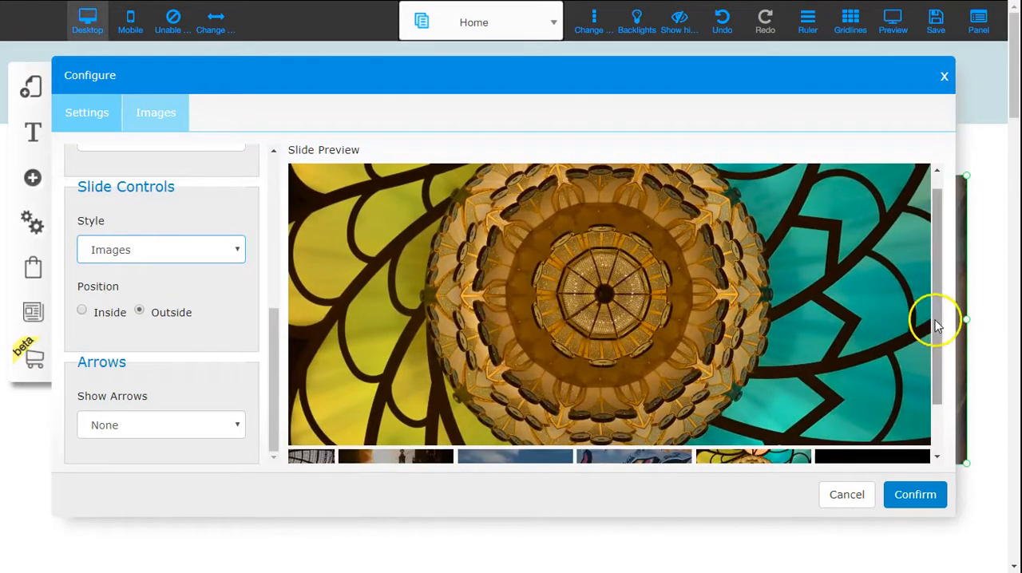
pyautogui.moveTo(932, 319); pyautogui.dragTo(942, 391)
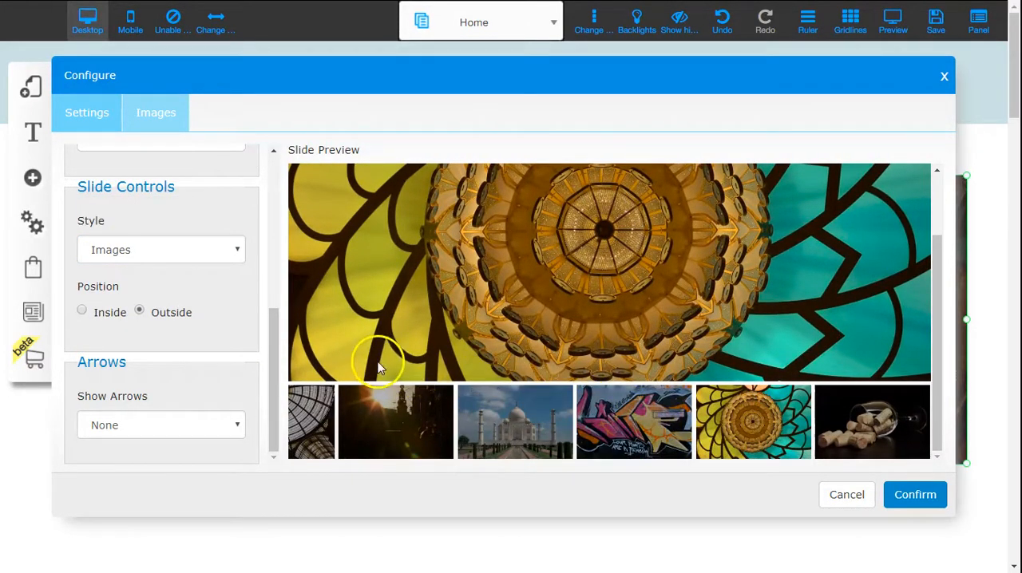
pyautogui.click(83, 312)
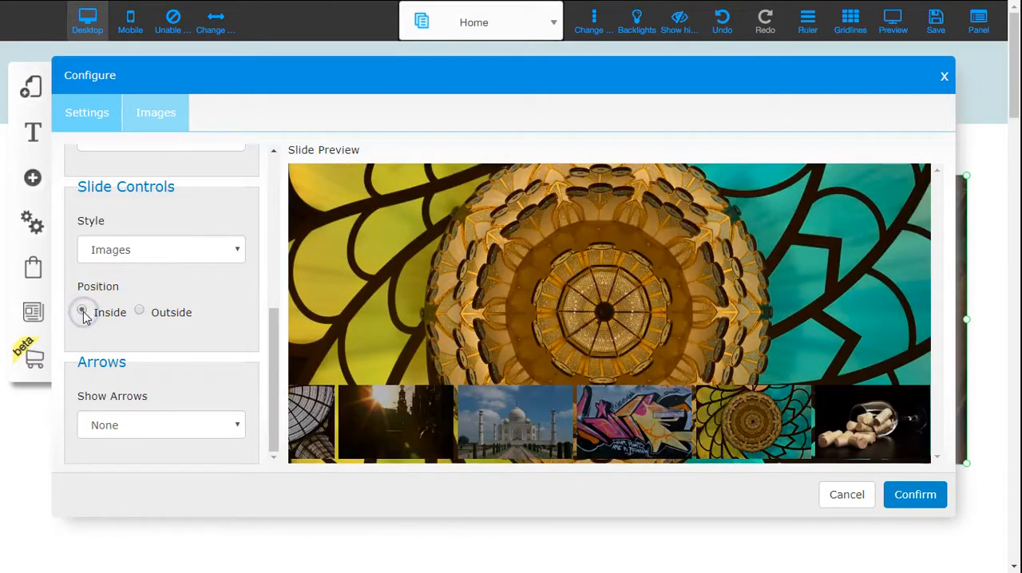
pyautogui.click(141, 311)
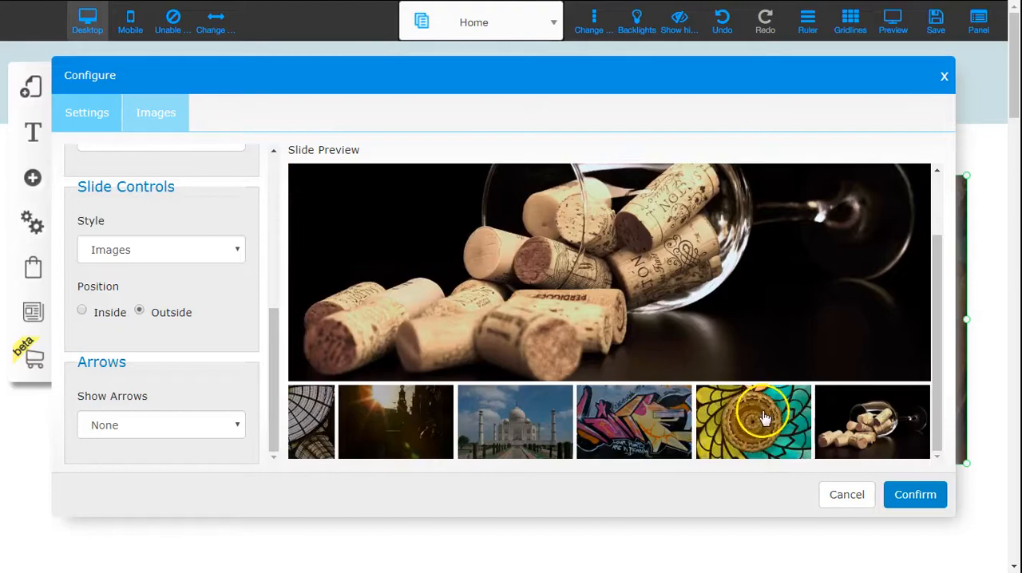
pyautogui.click(85, 312)
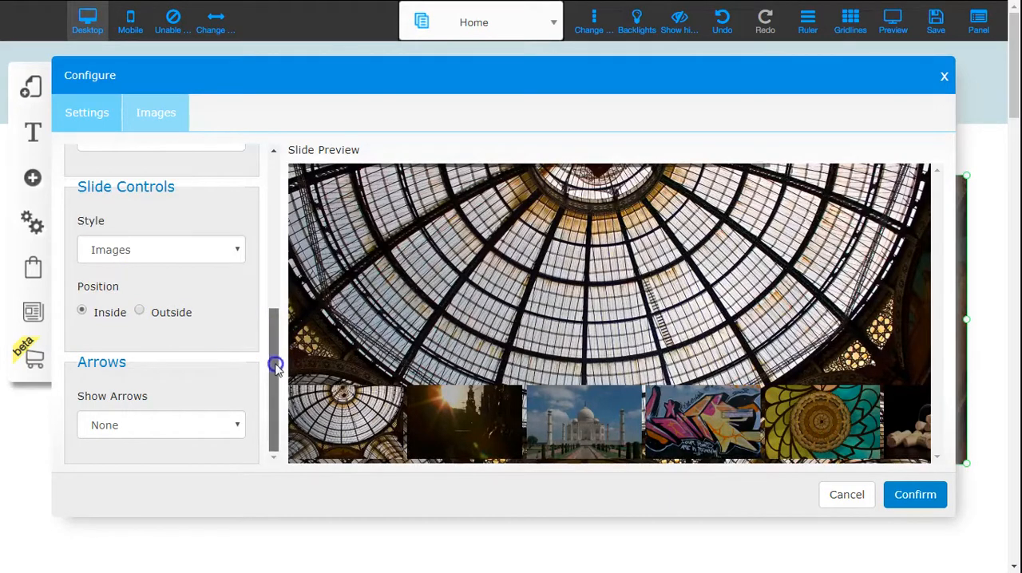
# - Try the slideshow arrows Inside, set them to Outside, and go back one slide in the preview
pyautogui.click(184, 424)
pyautogui.click(177, 460)
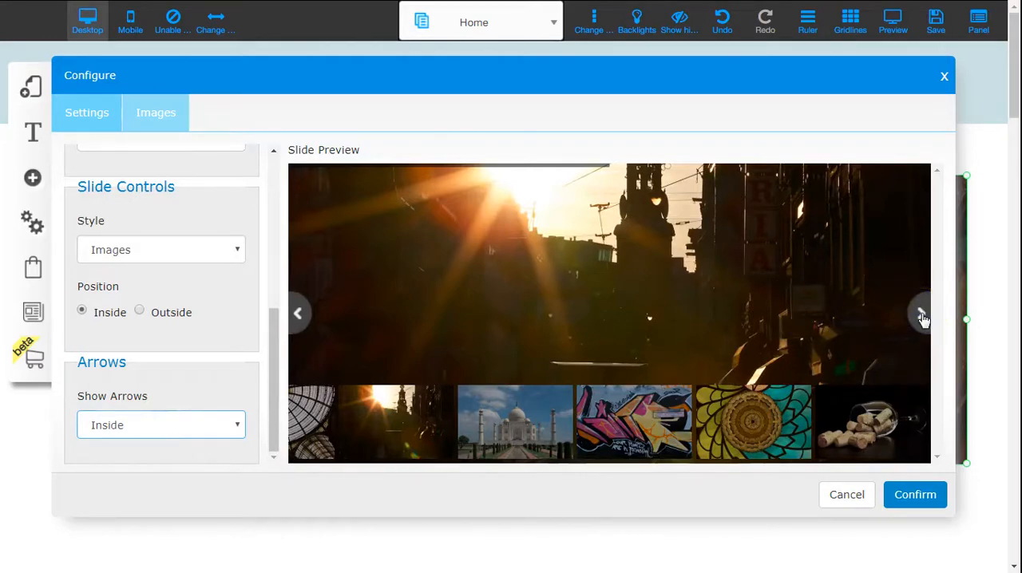
pyautogui.click(165, 423)
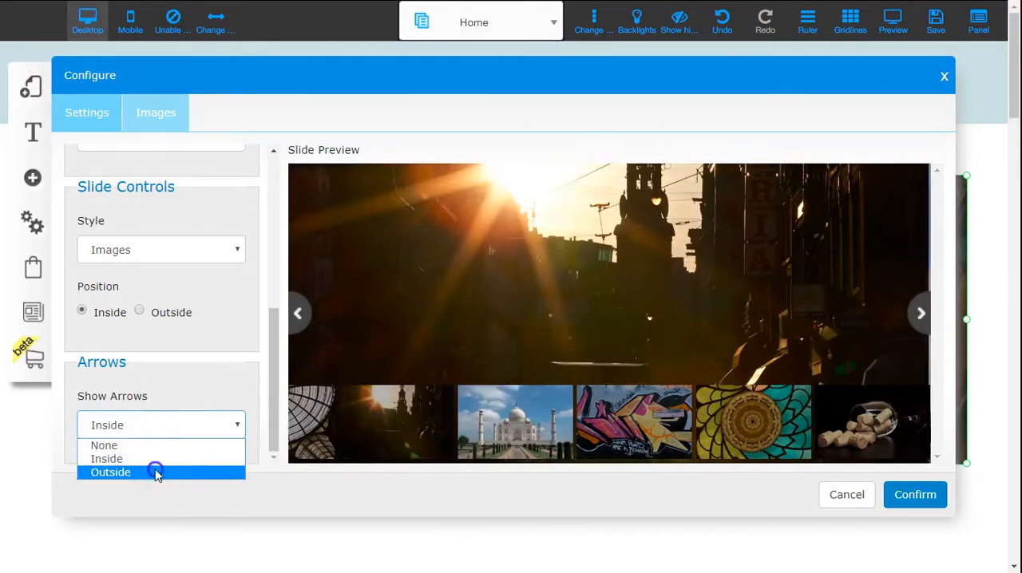
pyautogui.click(155, 470)
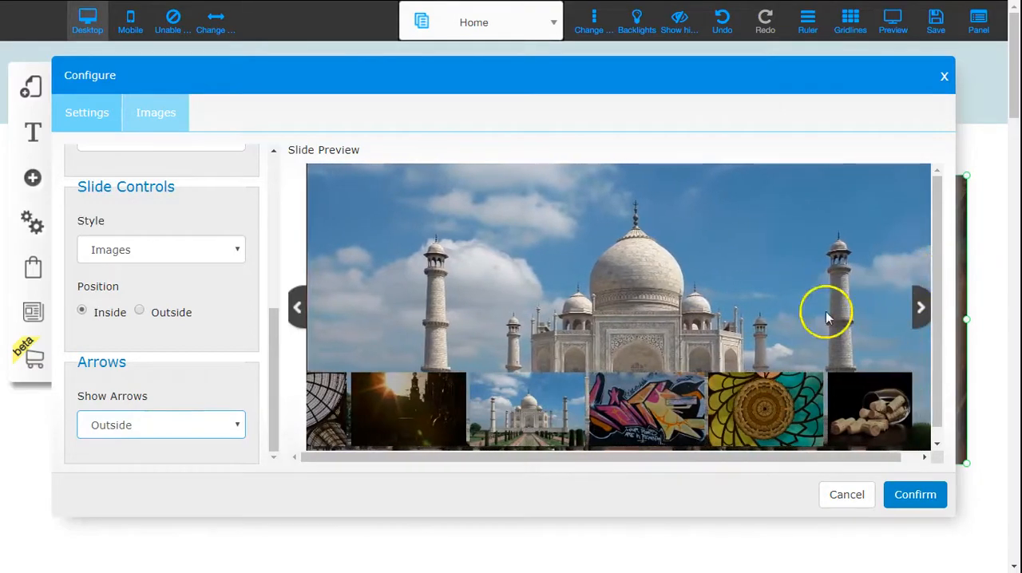
pyautogui.click(297, 296)
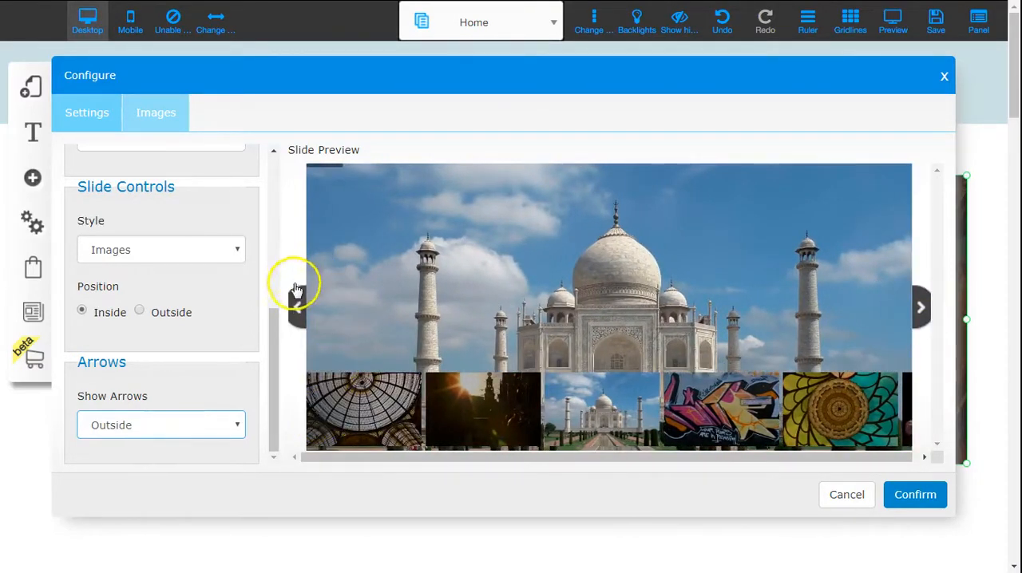
# - Set the slideshow arrows to None and delete the glass dome and sunset images from the slideshow
pyautogui.click(235, 424)
pyautogui.click(220, 444)
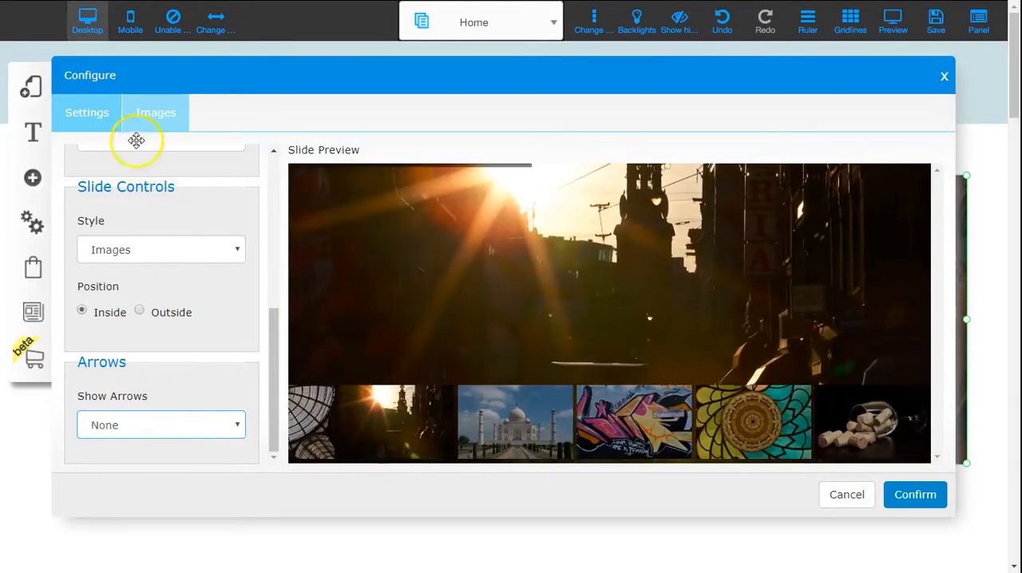
pyautogui.click(151, 118)
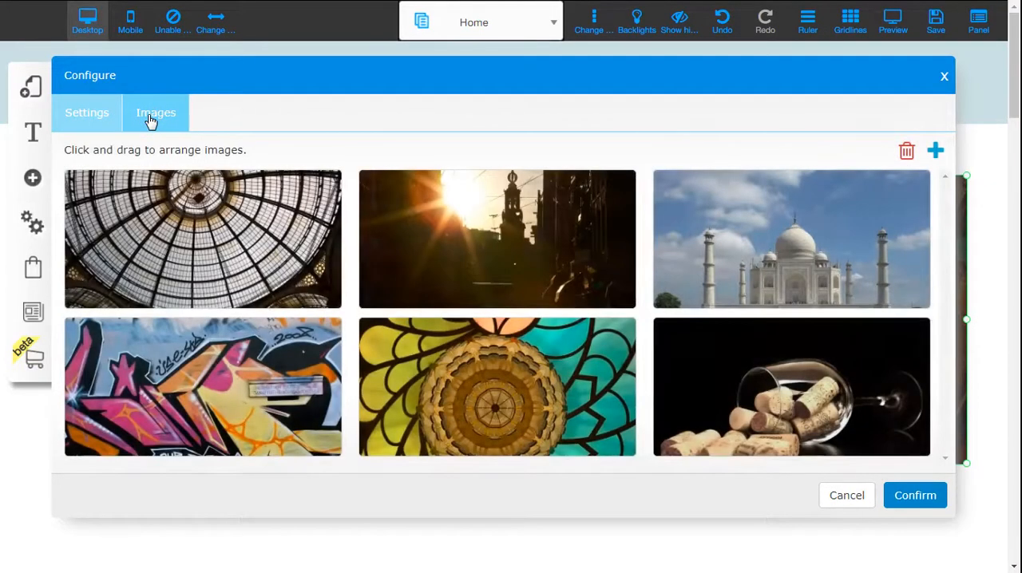
pyautogui.moveTo(523, 223)
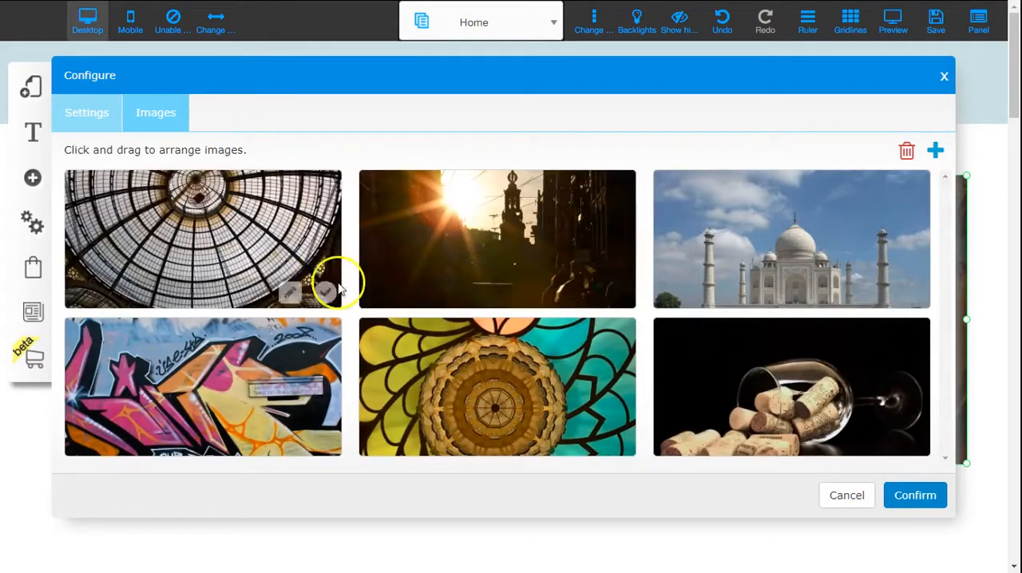
pyautogui.click(327, 295)
pyautogui.click(582, 301)
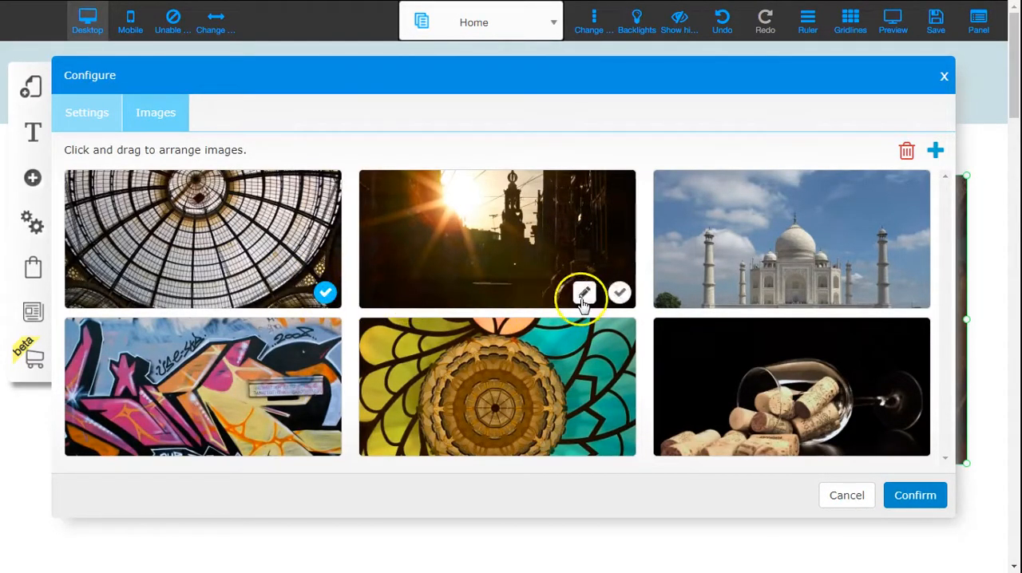
pyautogui.click(620, 295)
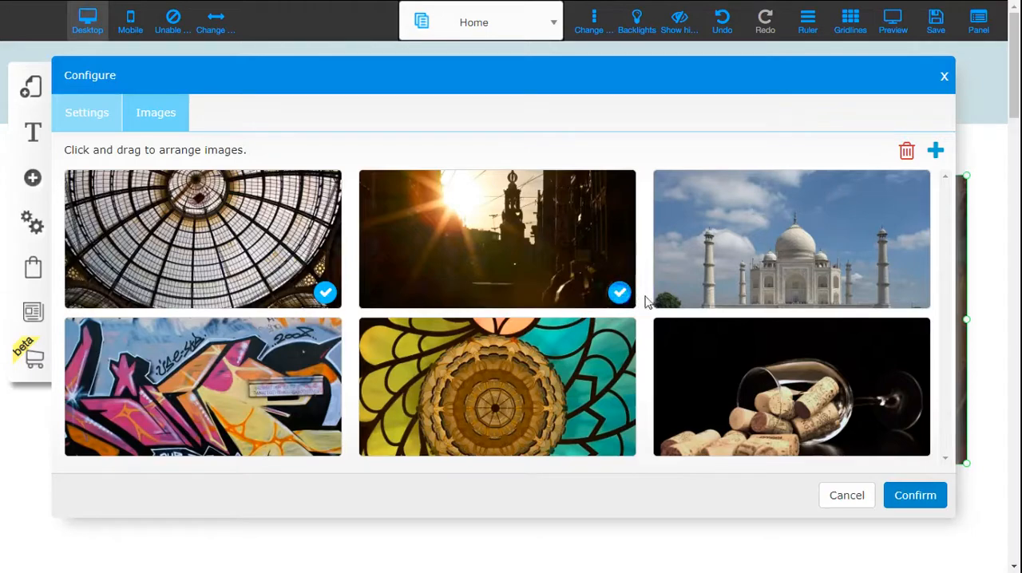
pyautogui.click(908, 154)
pyautogui.click(576, 69)
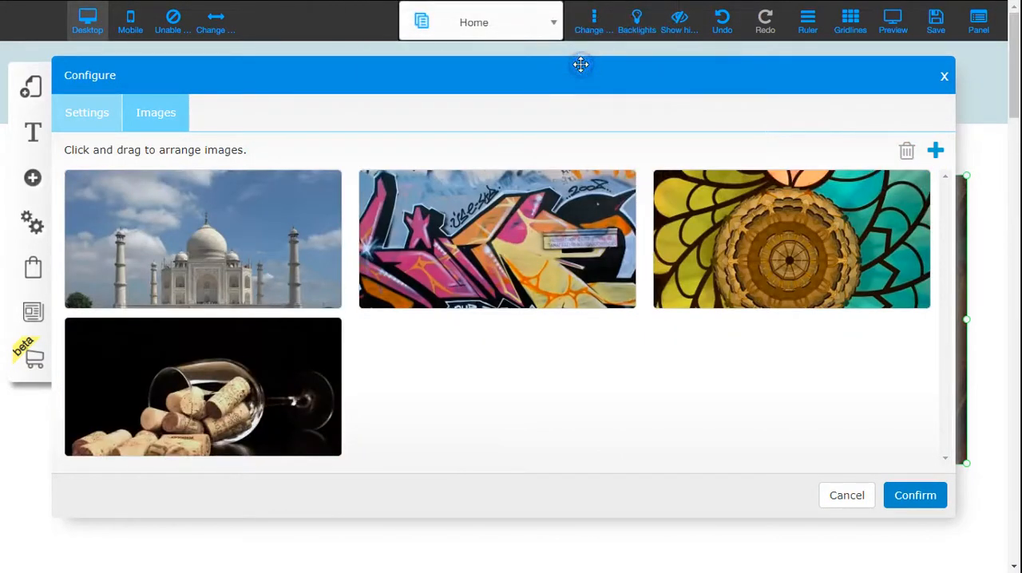
# - Add the two framed dashboard screenshots, the statistics page and the courses page, to the slideshow from My File
pyautogui.click(937, 155)
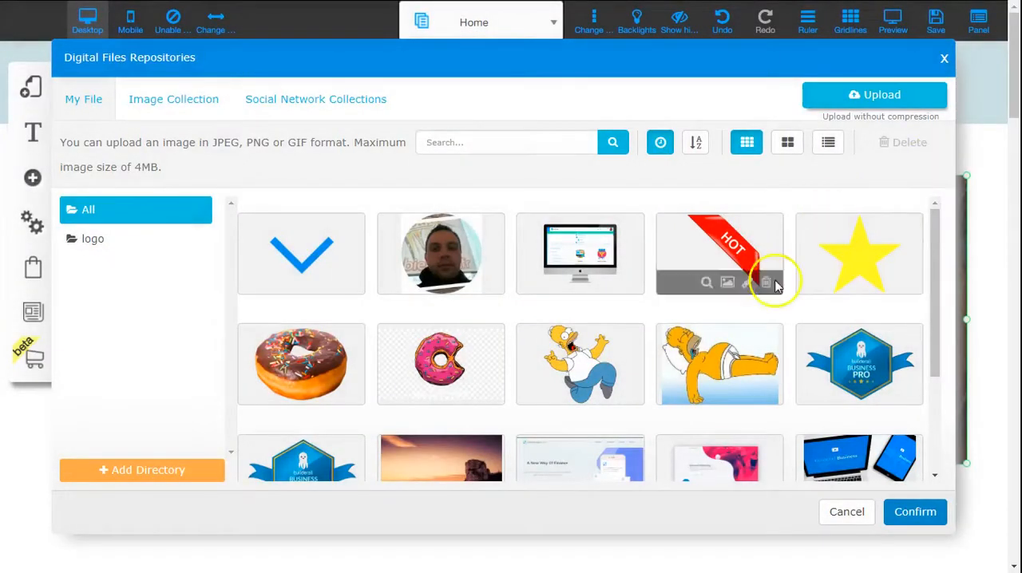
pyautogui.scroll(-5, 771, 274)
pyautogui.scroll(-5, 661, 357)
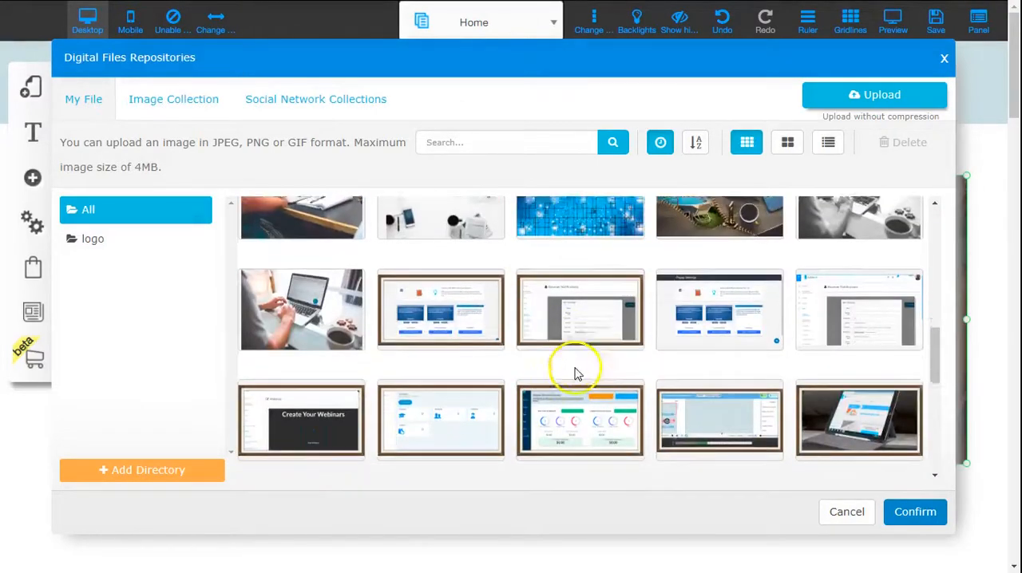
pyautogui.click(443, 294)
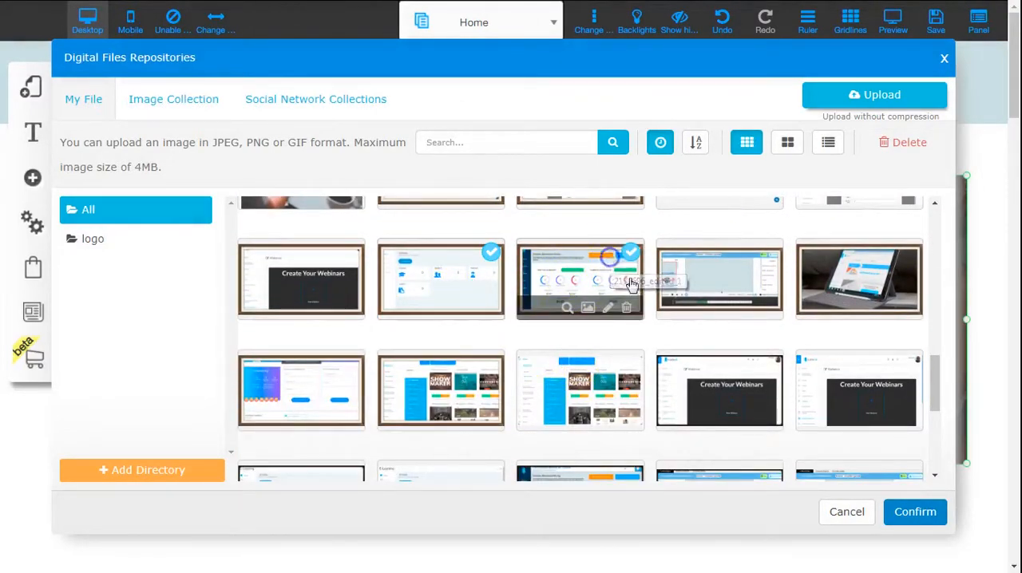
pyautogui.click(915, 512)
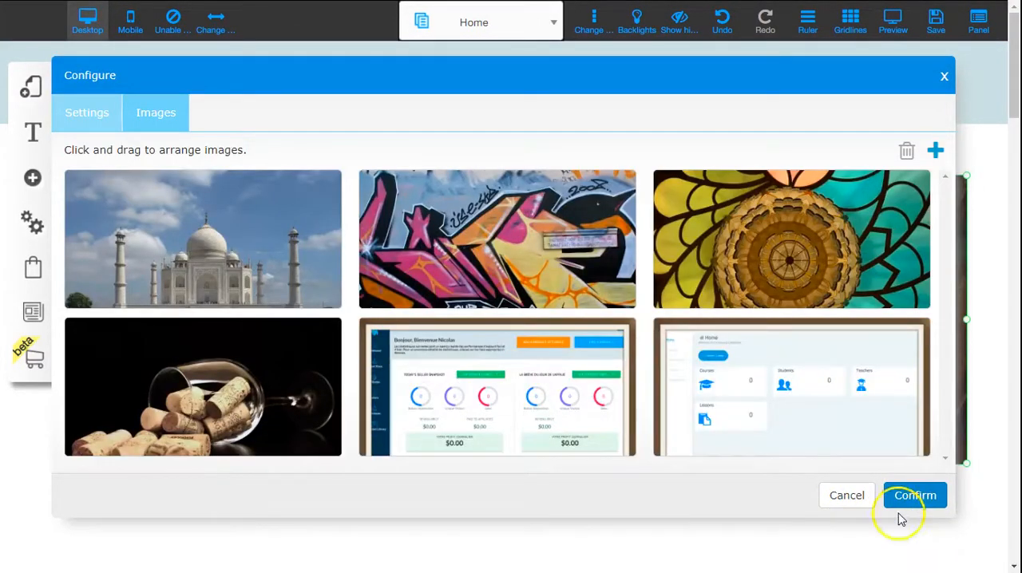
# - Reorder the slides by moving the Taj Mahal behind the stained-glass image and the statistics dashboard to first place
pyautogui.moveTo(251, 216); pyautogui.dragTo(839, 383)
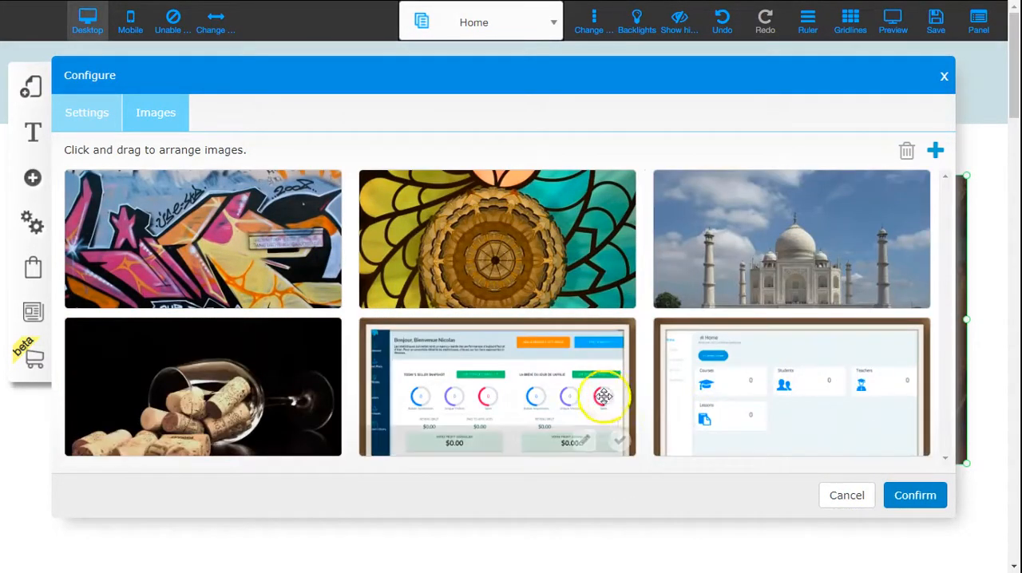
pyautogui.moveTo(603, 397); pyautogui.dragTo(253, 240)
pyautogui.moveTo(216, 234); pyautogui.dragTo(214, 230)
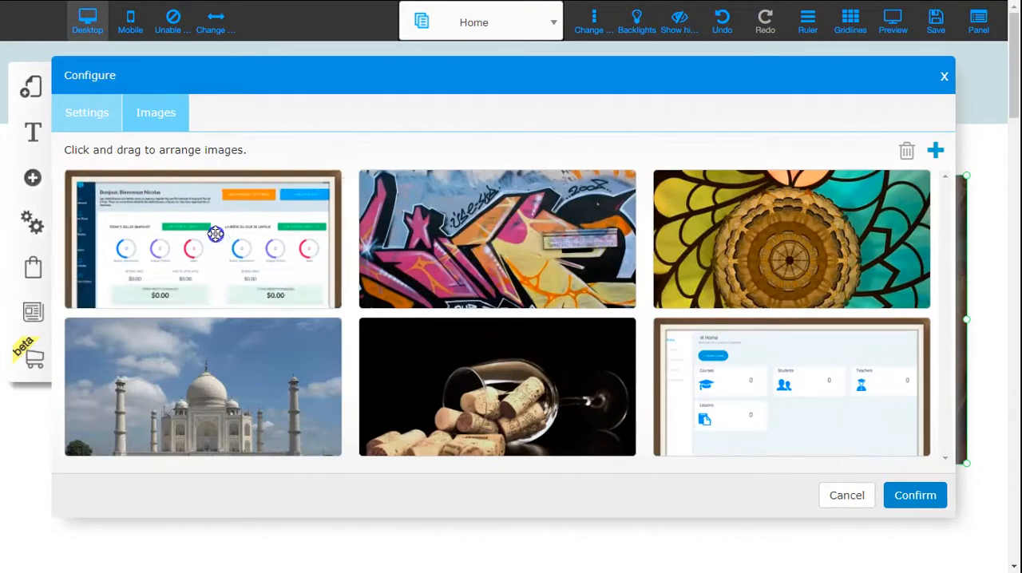
pyautogui.click(214, 229)
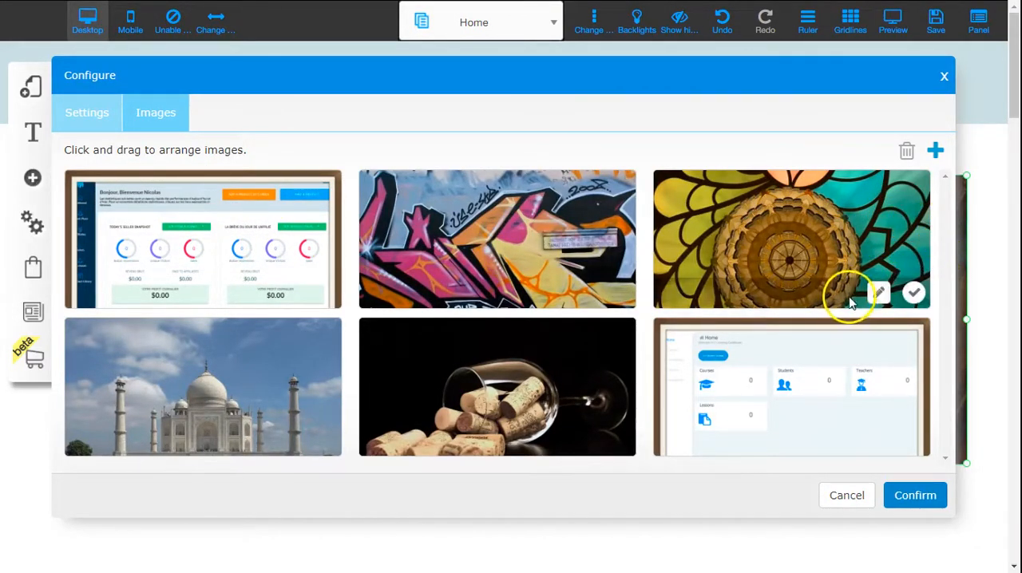
# - Give the stained-glass slide the title "image", the description "super" and the Zoom in image action, and confirm the slideshow configuration
pyautogui.click(878, 293)
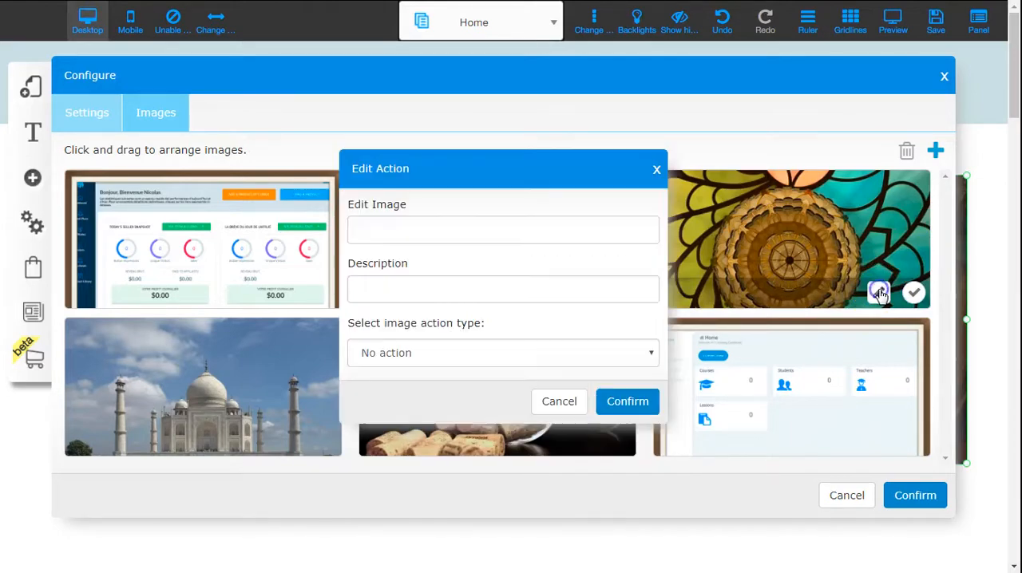
pyautogui.click(398, 233)
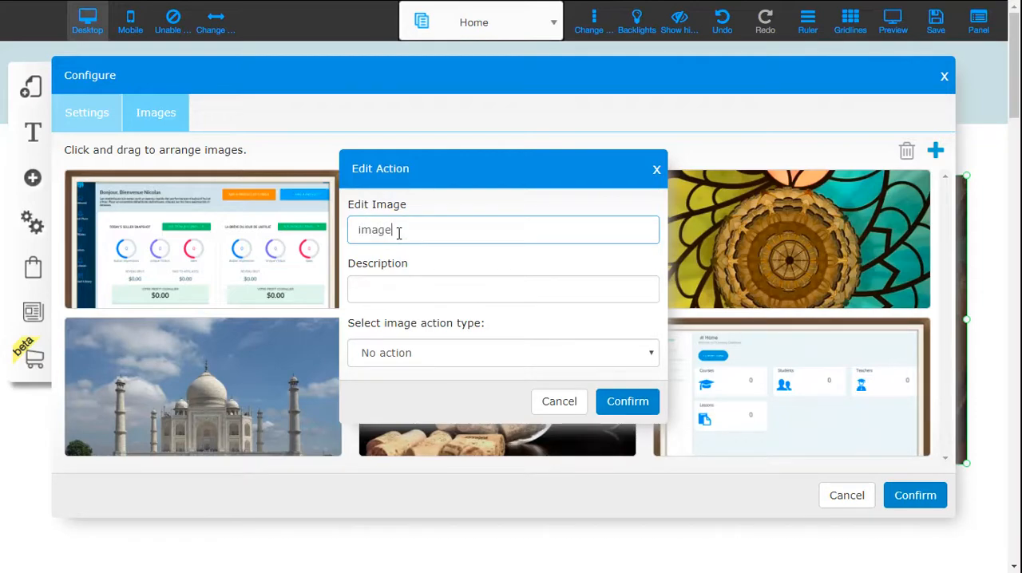
pyautogui.click(394, 282)
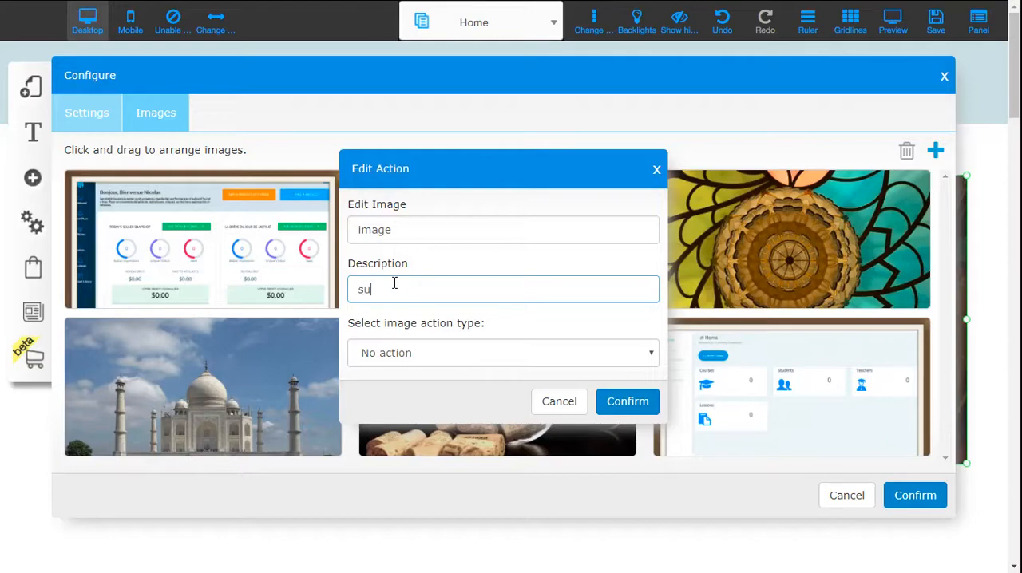
pyautogui.click(511, 350)
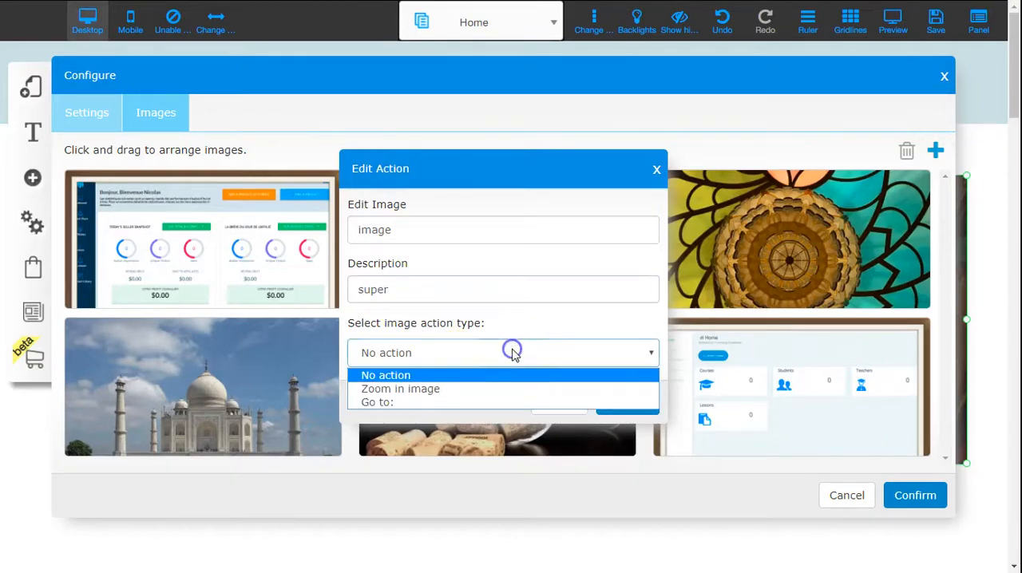
pyautogui.click(399, 390)
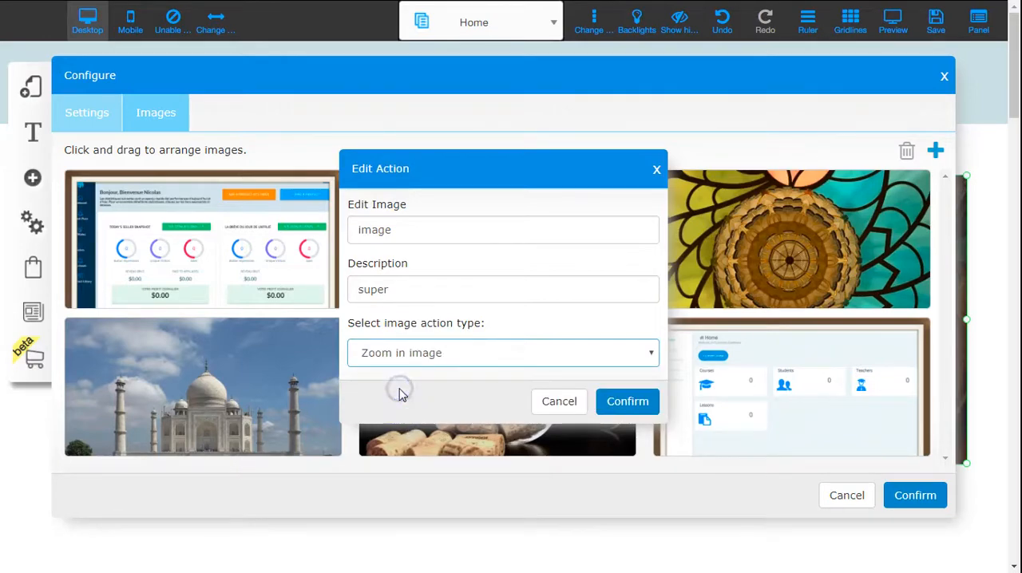
pyautogui.click(643, 403)
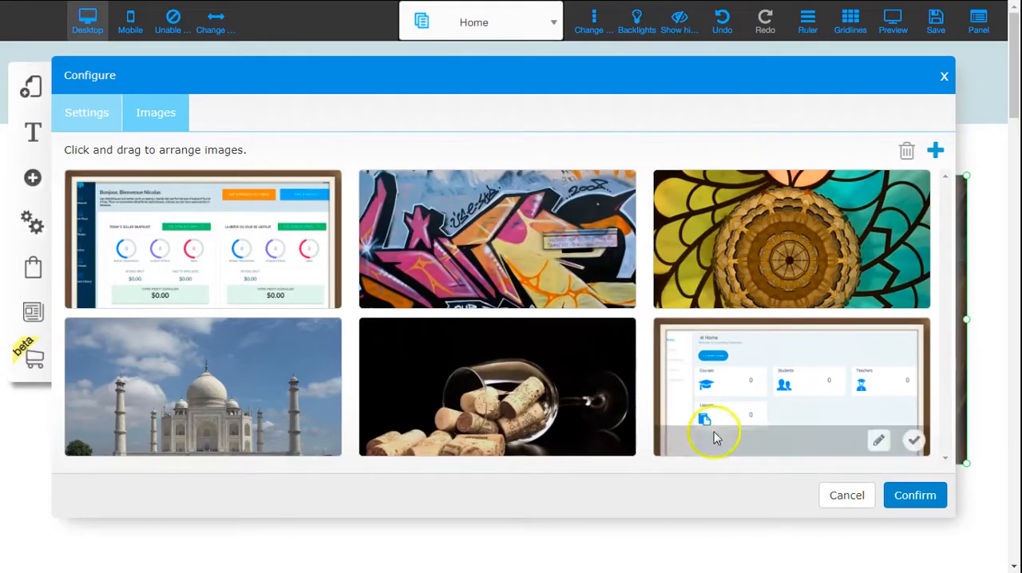
pyautogui.click(926, 499)
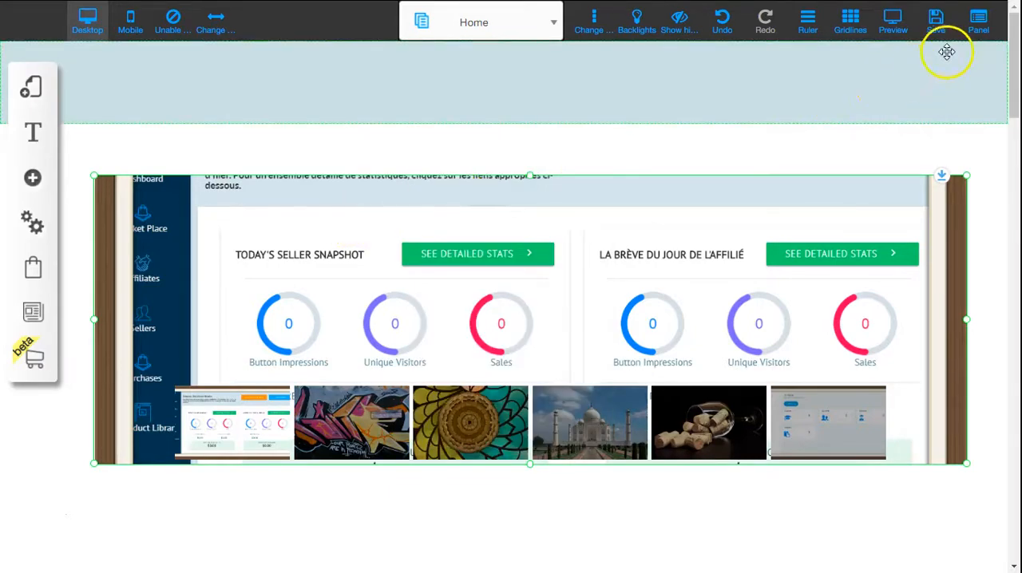
# - Preview the page, jump to the Taj Mahal and stained-glass slides using their thumbnails, and return to editing
pyautogui.click(894, 24)
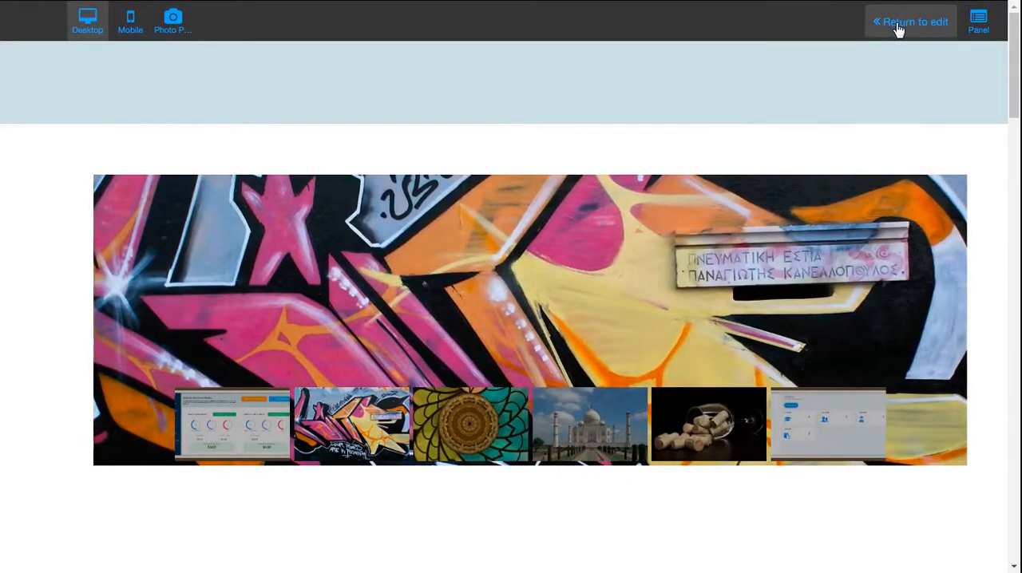
pyautogui.click(575, 434)
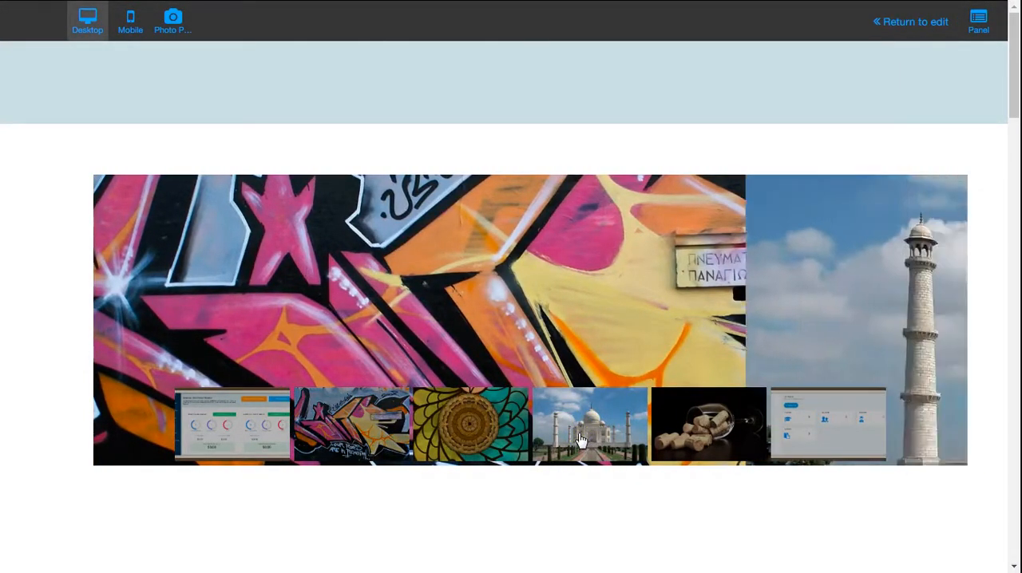
pyautogui.click(469, 439)
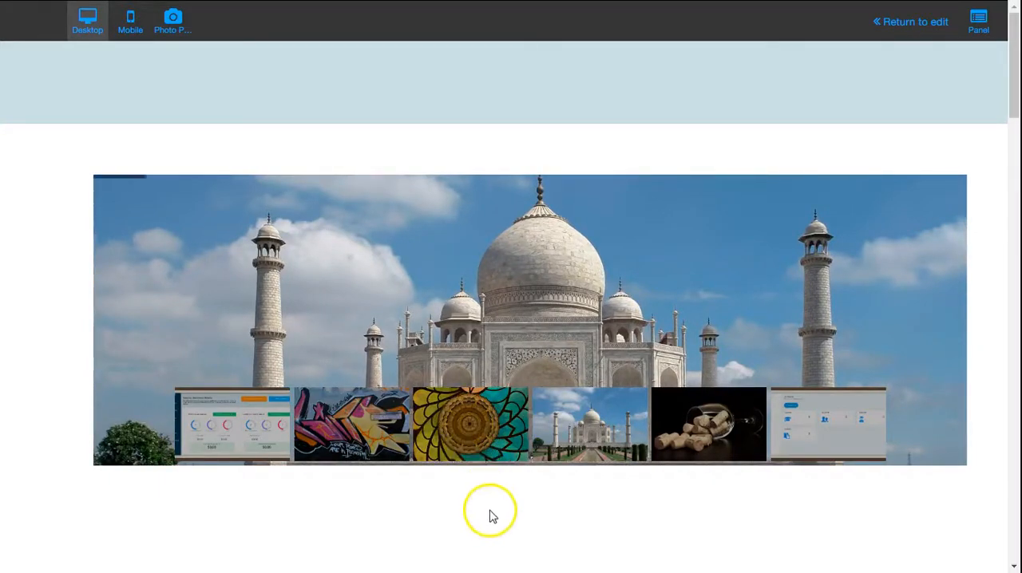
pyautogui.click(476, 459)
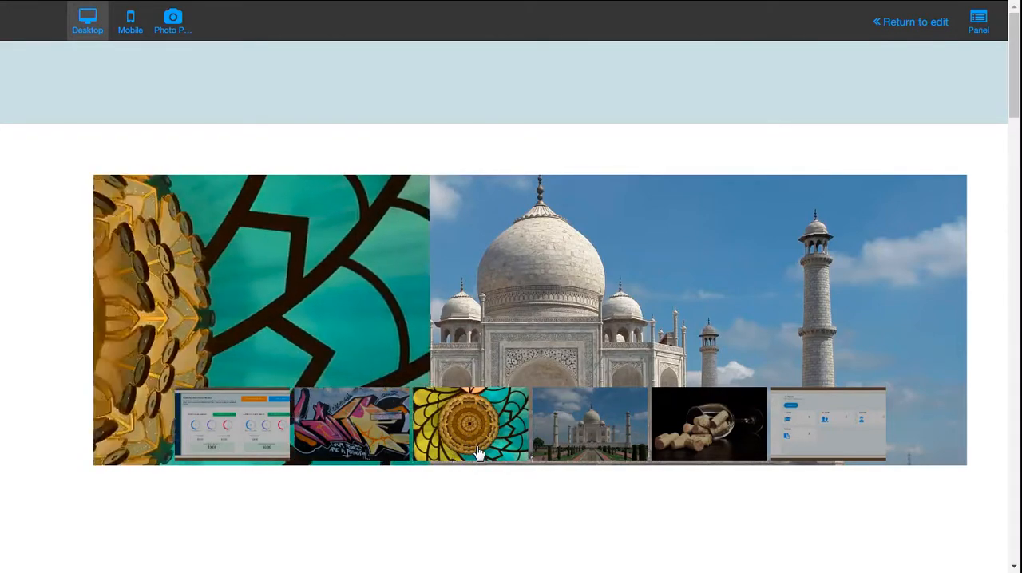
pyautogui.click(903, 11)
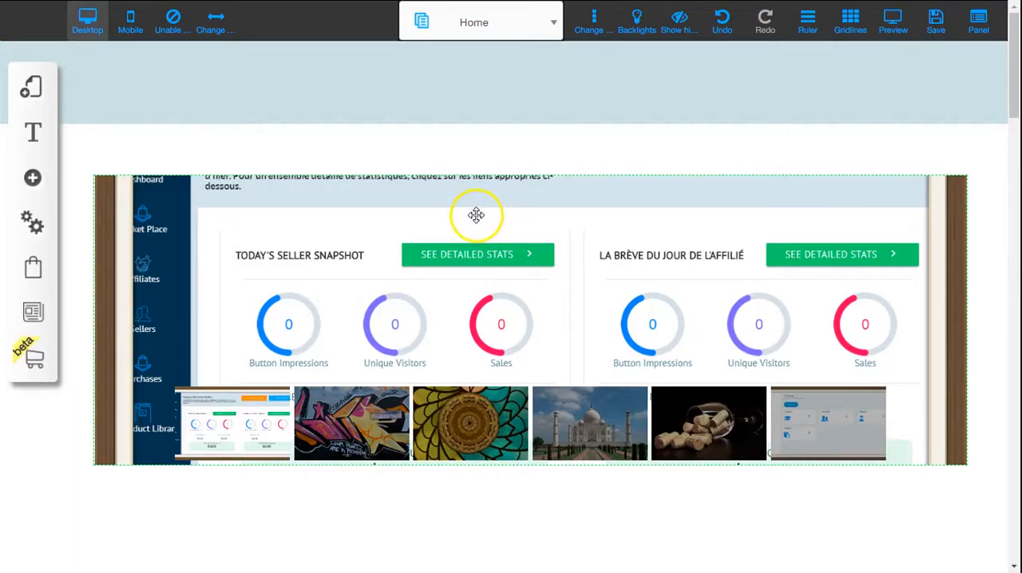
# - Set the slider to 100% width and move it up directly below the page header, at about Y -2
pyautogui.click(479, 218)
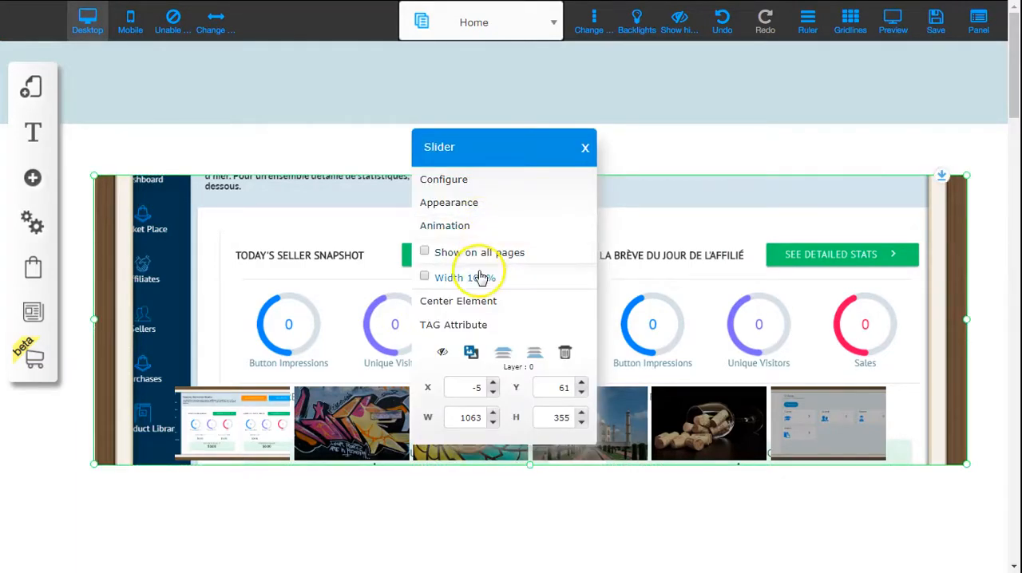
pyautogui.click(425, 277)
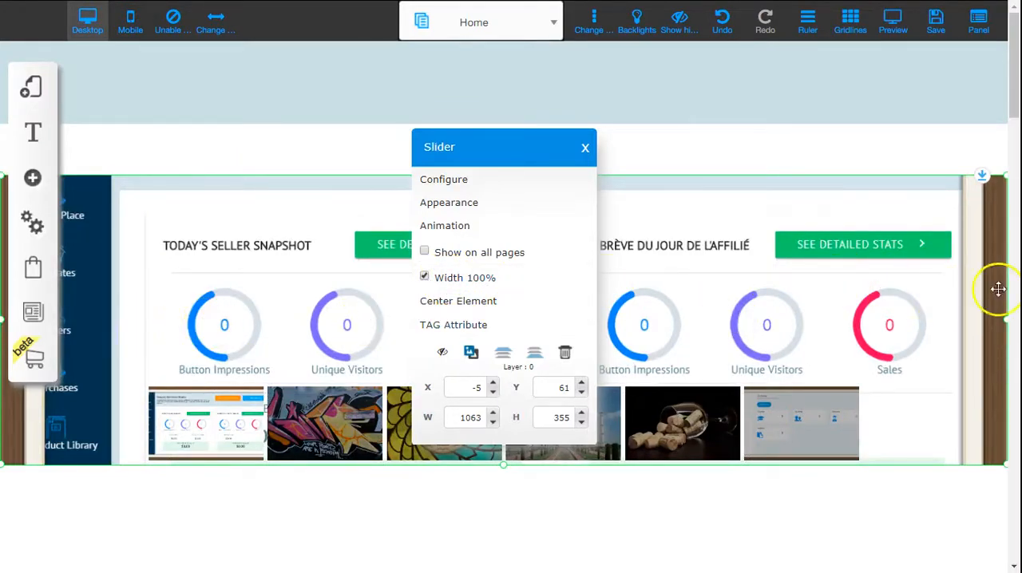
pyautogui.moveTo(753, 388); pyautogui.dragTo(755, 308)
# - Apply the yellow-bordered Slider_custom_8 style to the slider's appearance and close the style list
pyautogui.click(575, 226)
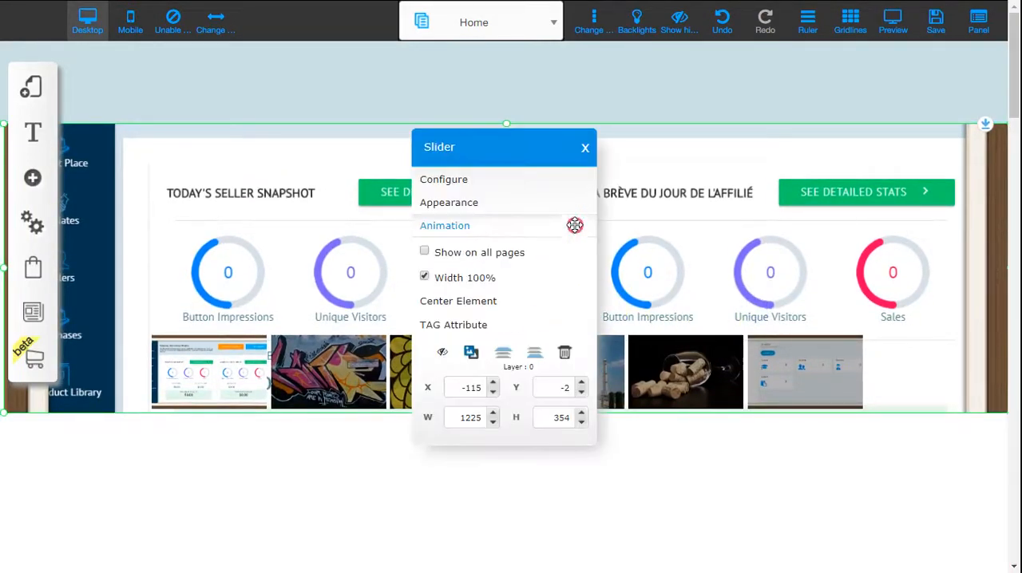
pyautogui.click(563, 209)
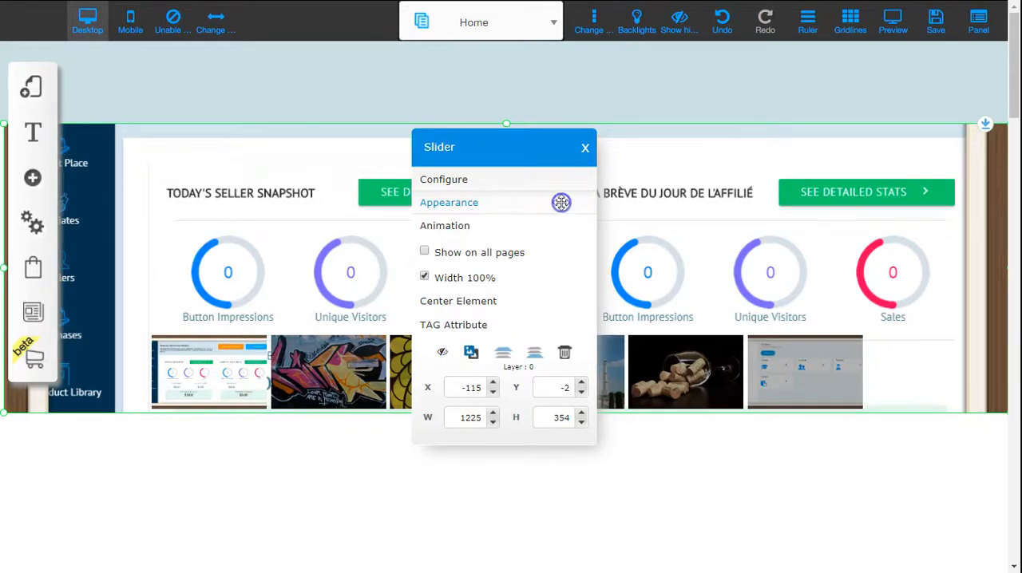
pyautogui.click(561, 202)
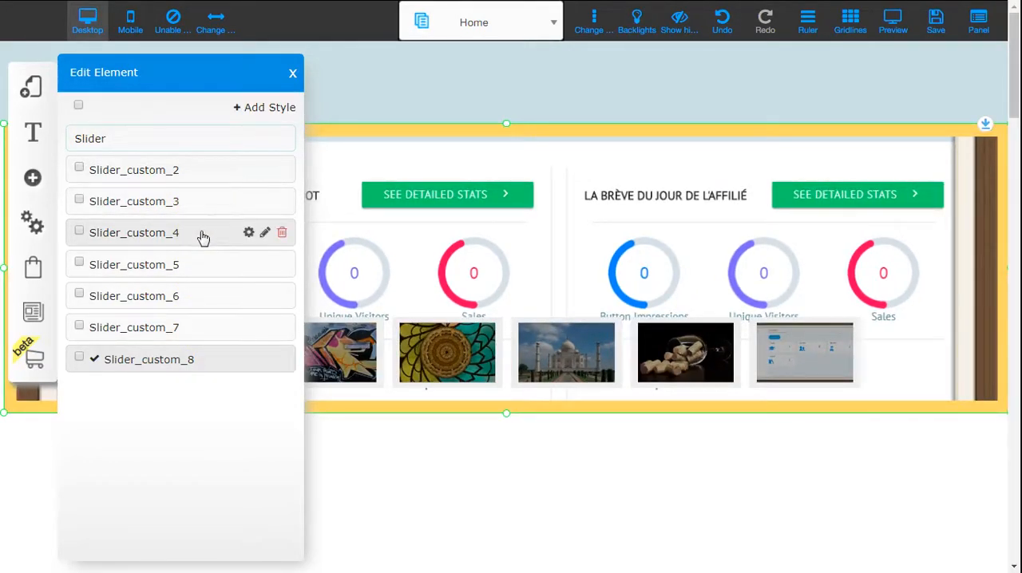
pyautogui.click(115, 234)
pyautogui.click(604, 479)
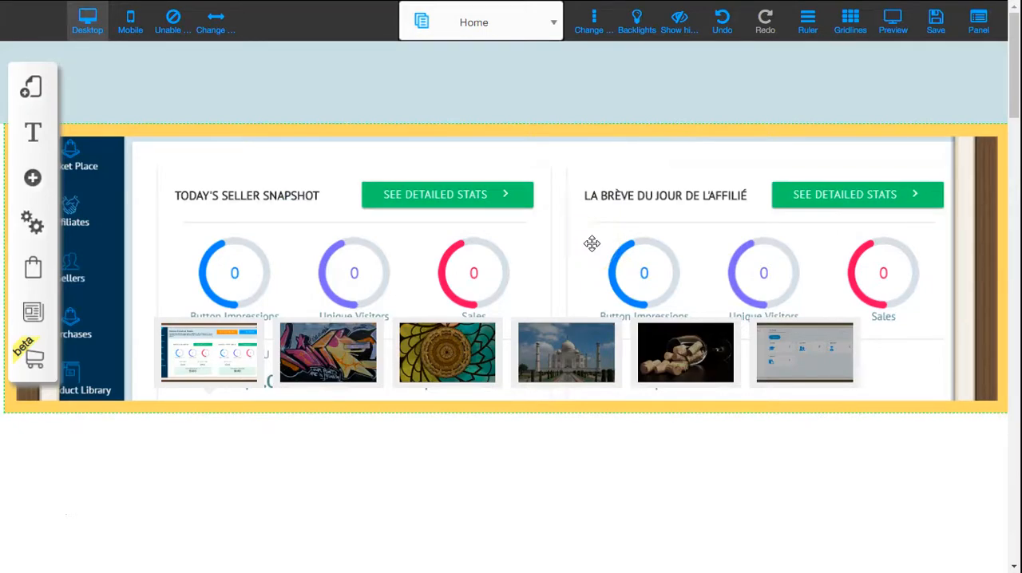
pyautogui.click(565, 246)
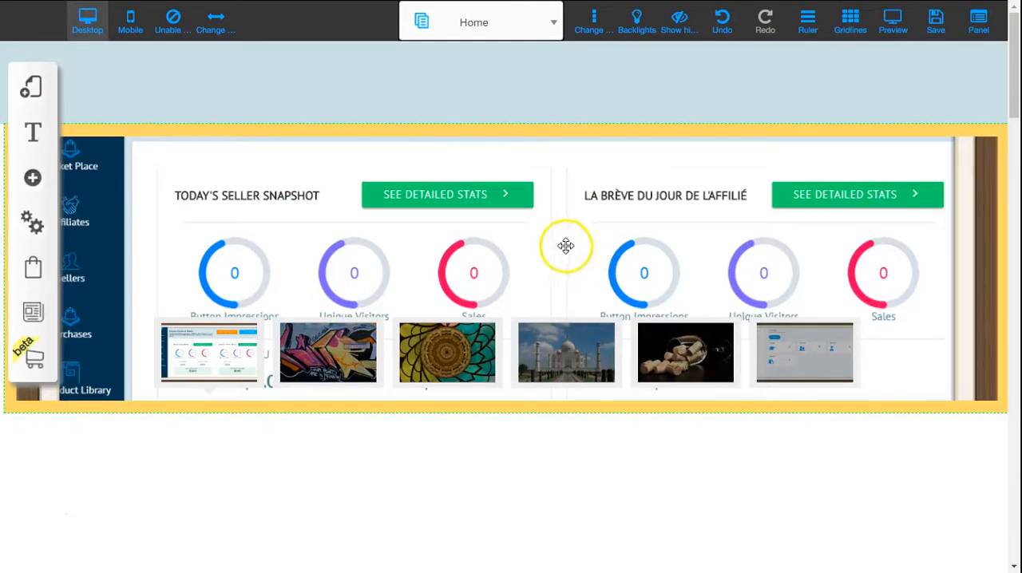